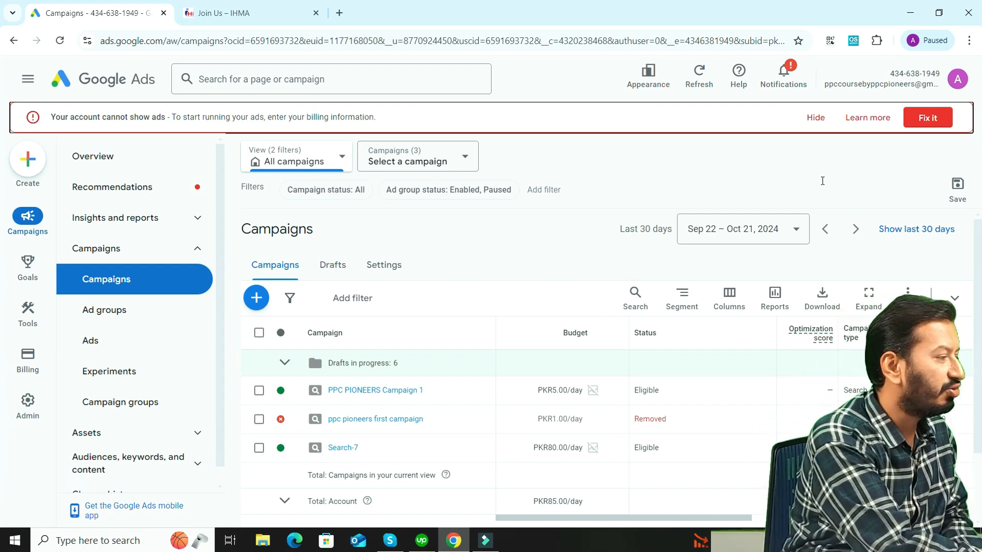
Switch to the IHMA Join Us page and submit its membership form
click(287, 13)
scroll(2, 230, down, 20)
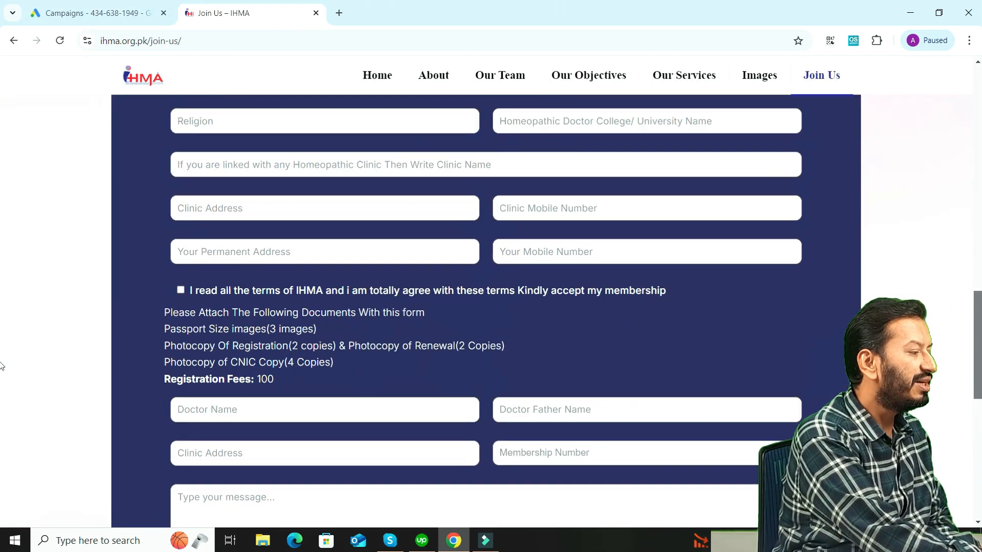
scroll(1, 461, up, 5)
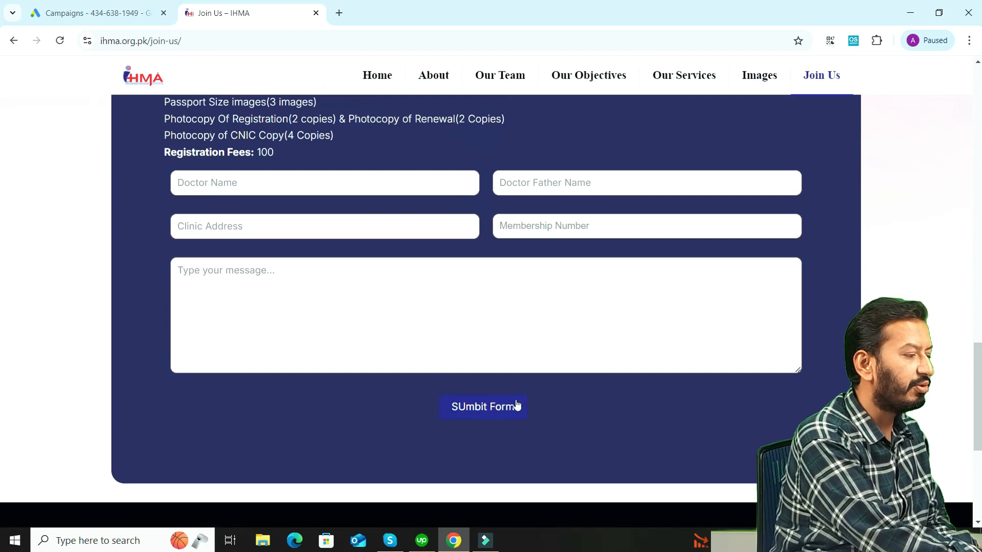
click(501, 406)
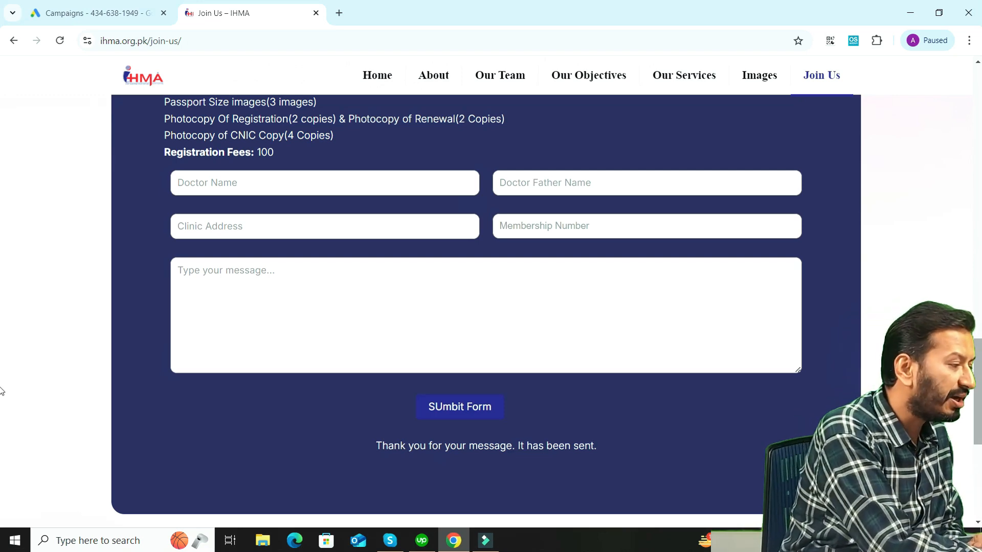
Try entering "test" in the membership form's Registration Number field, and clear the entry
scroll(1, 390, up, 10)
scroll(1, 234, down, 2)
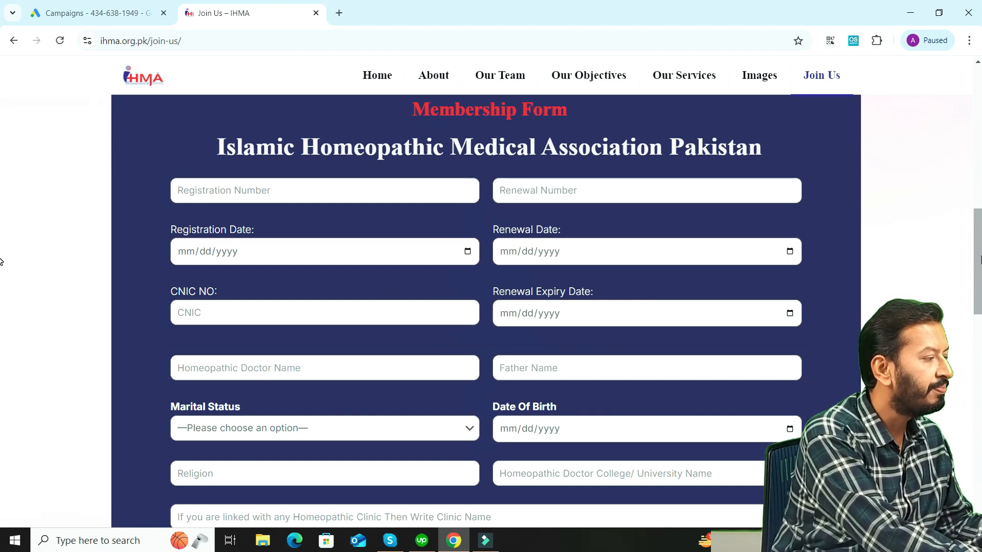
click(406, 184)
text(test)
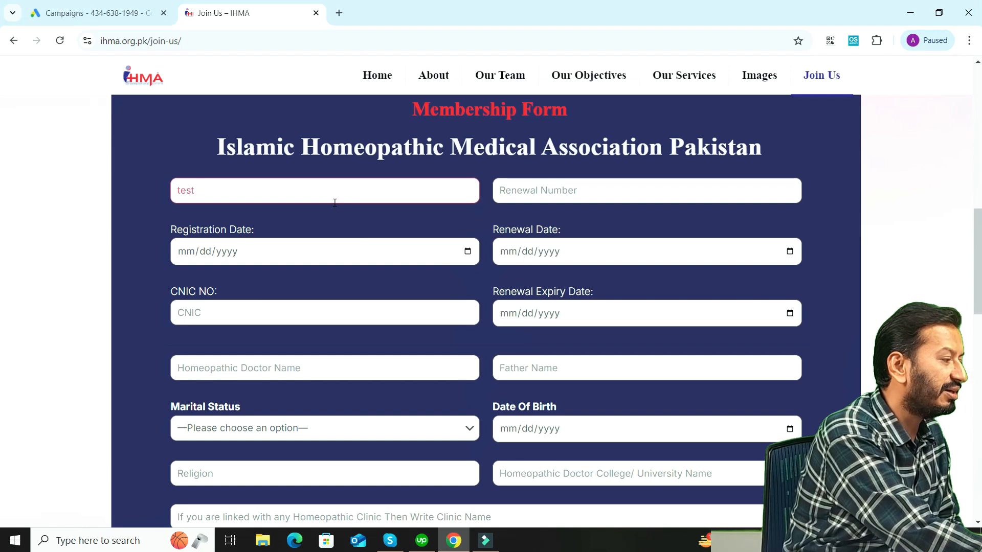
key(BackSpace)
key(BackSpace)
key(BackSpace)
key(BackSpace)
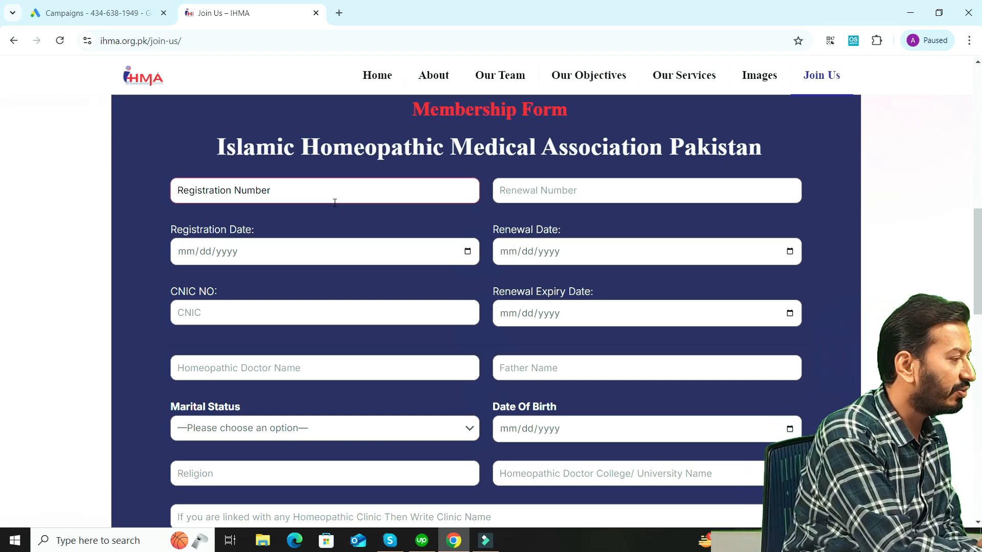
Switch back to Google Ads and open the conversions summary under Goals
click(100, 12)
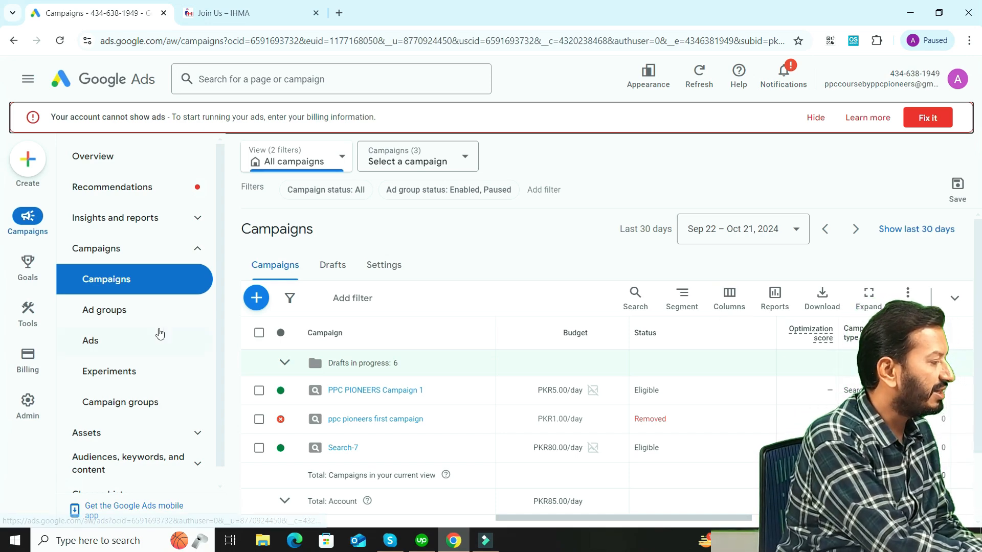
mouse_move(27, 265)
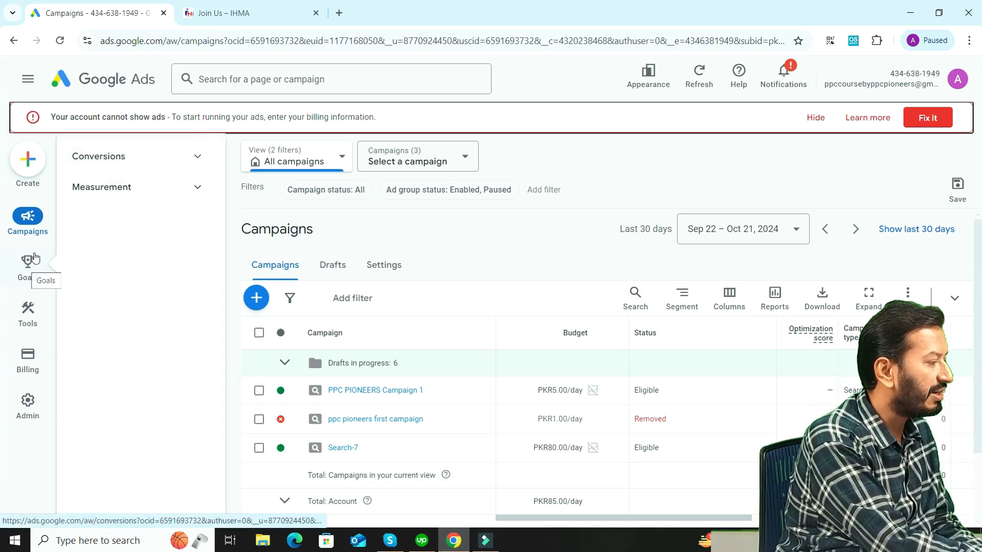
click(197, 156)
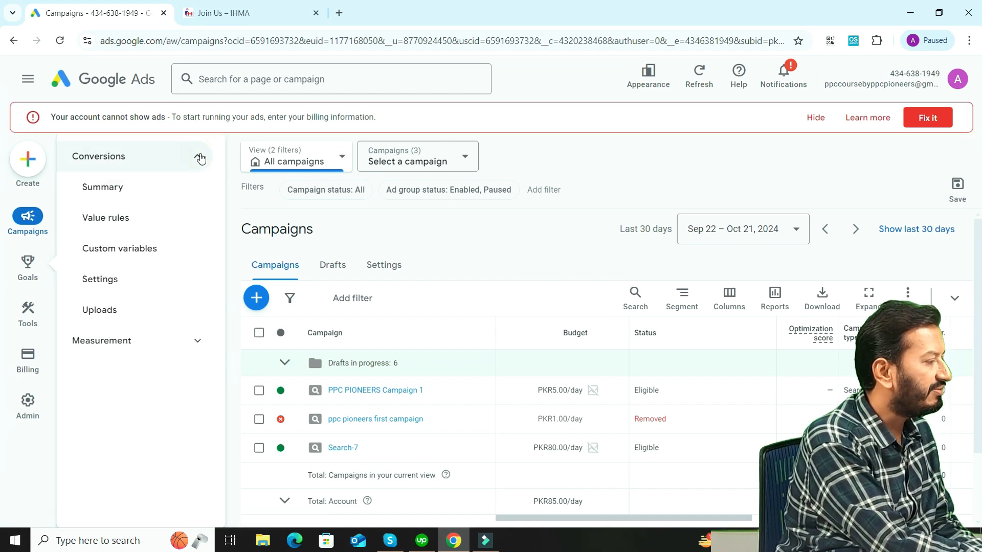
click(100, 189)
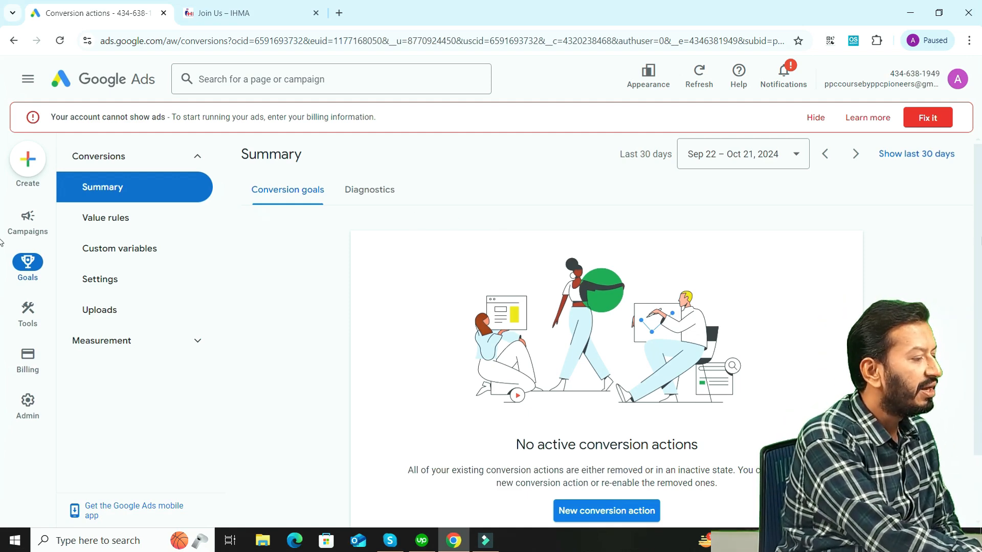
scroll(3, 312, down, 2)
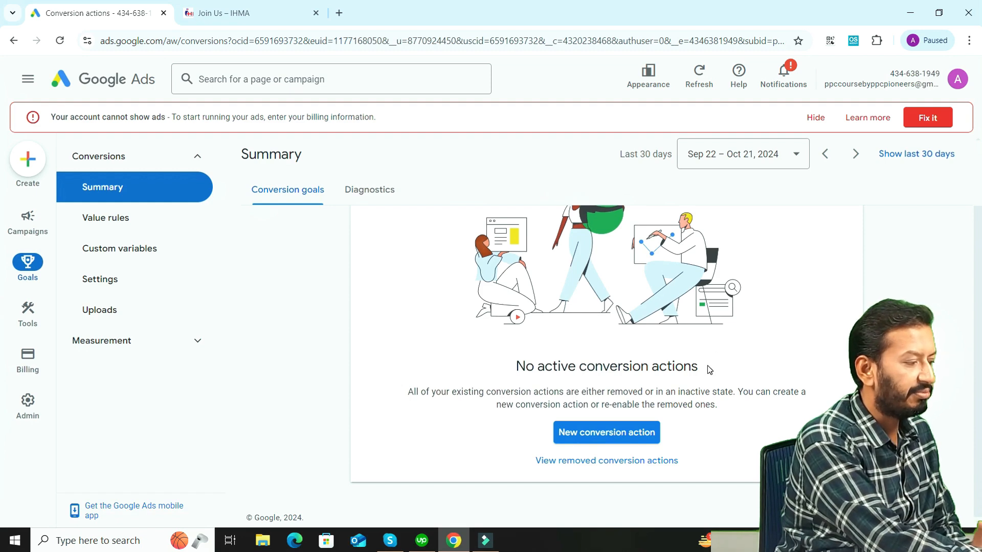
click(617, 438)
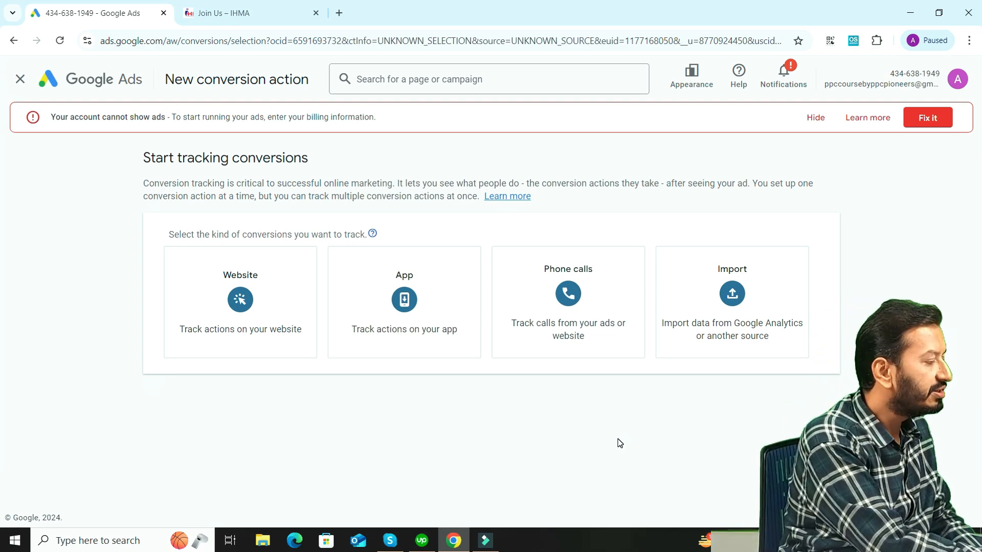
click(182, 322)
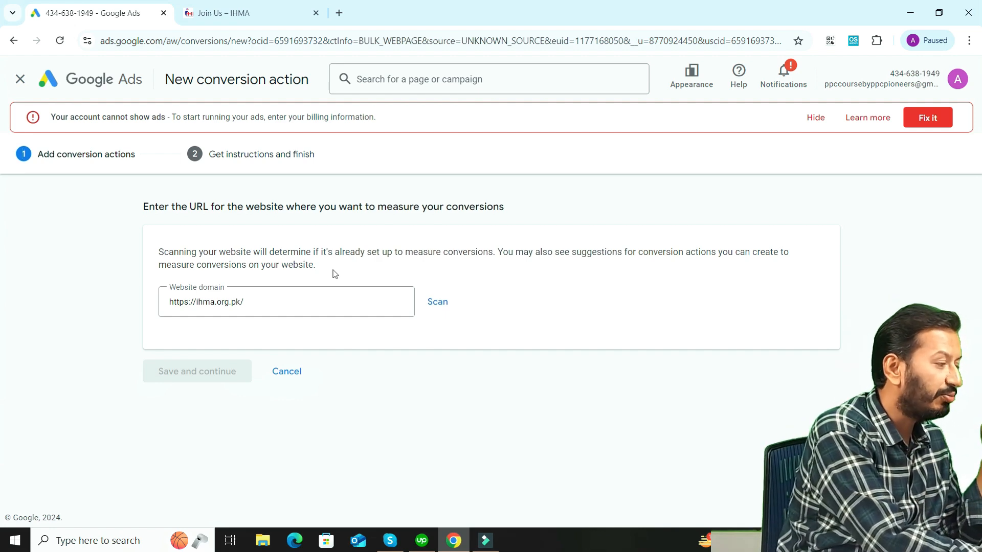
click(436, 303)
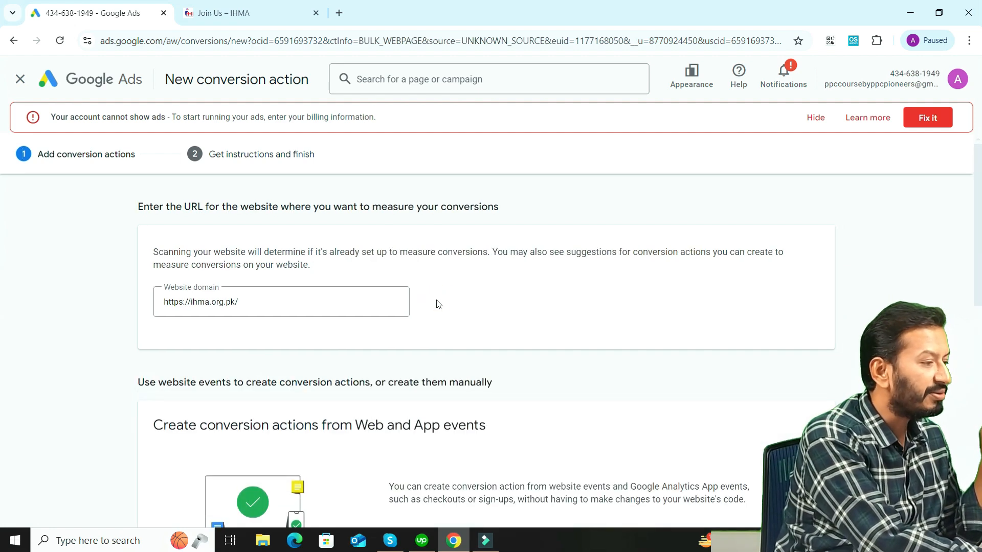
Add a conversion action manually using code for the scanned website
scroll(2, 190, down, 8)
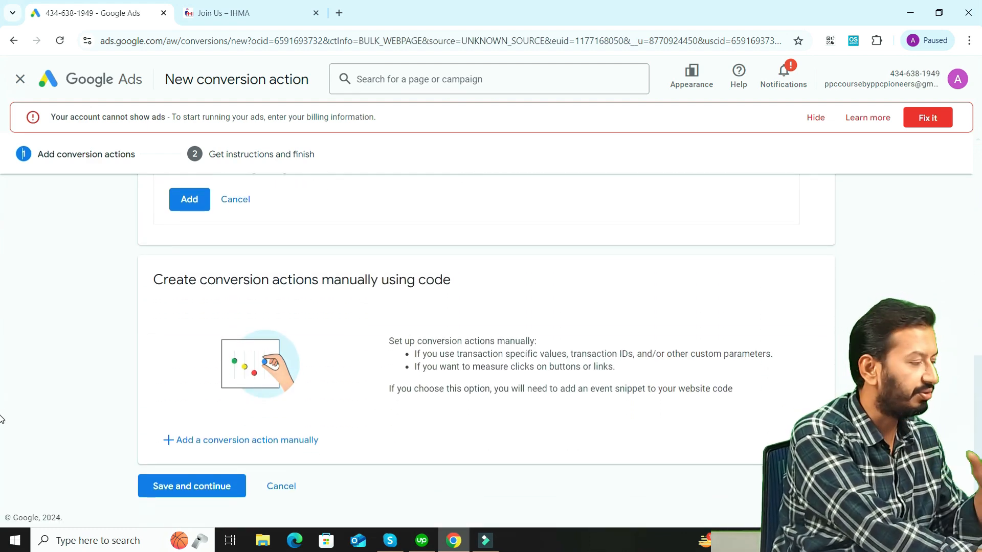
scroll(1, 358, up, 6)
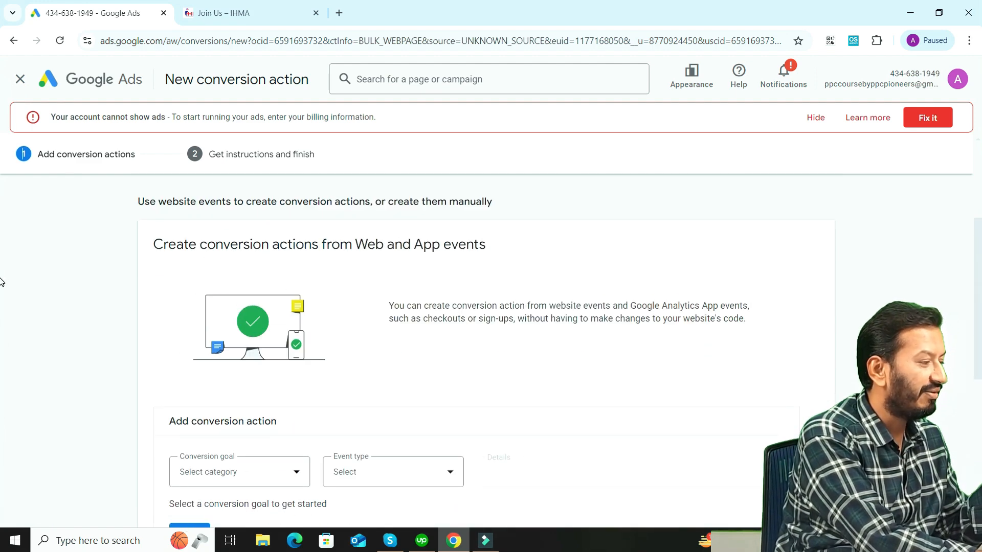
scroll(2, 287, down, 6)
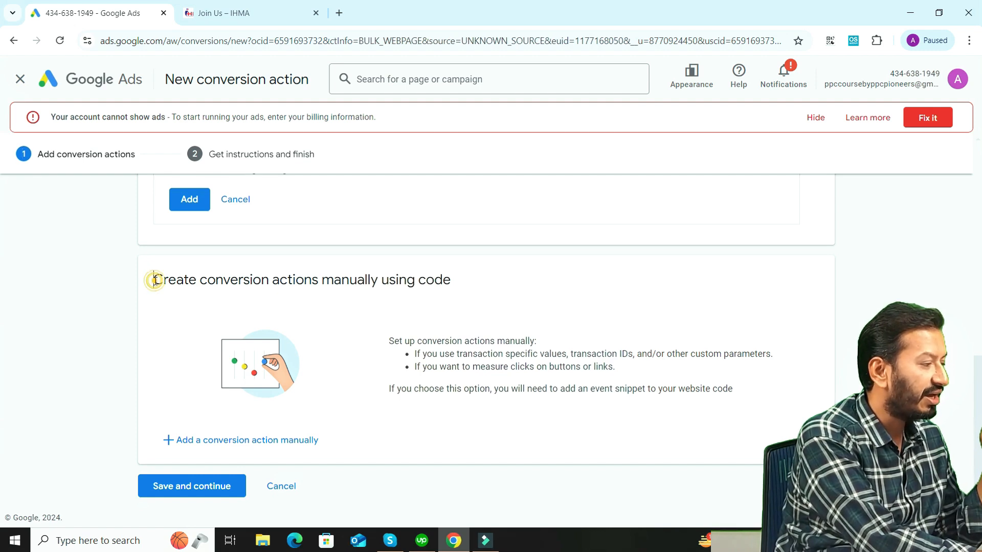
drag(155, 279, 402, 307)
click(402, 307)
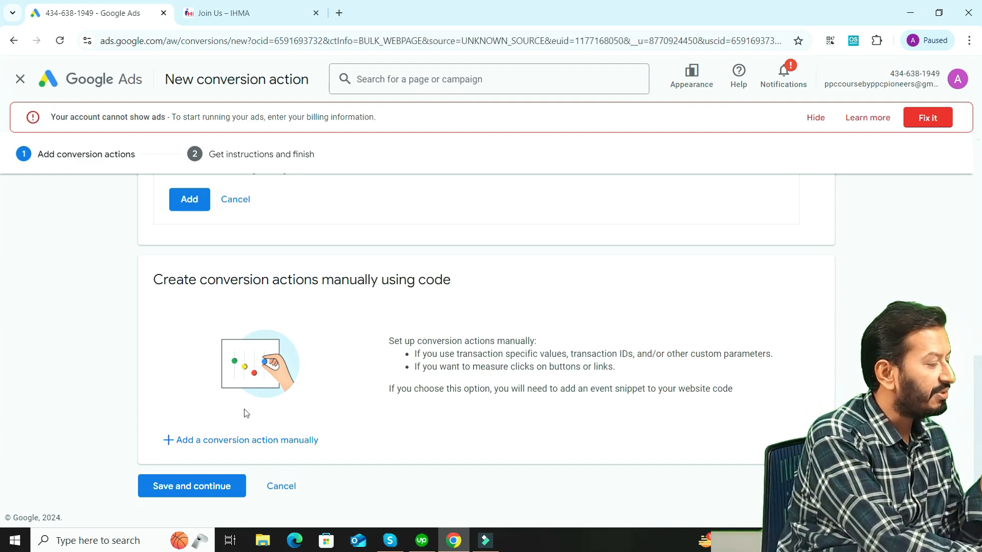
click(236, 442)
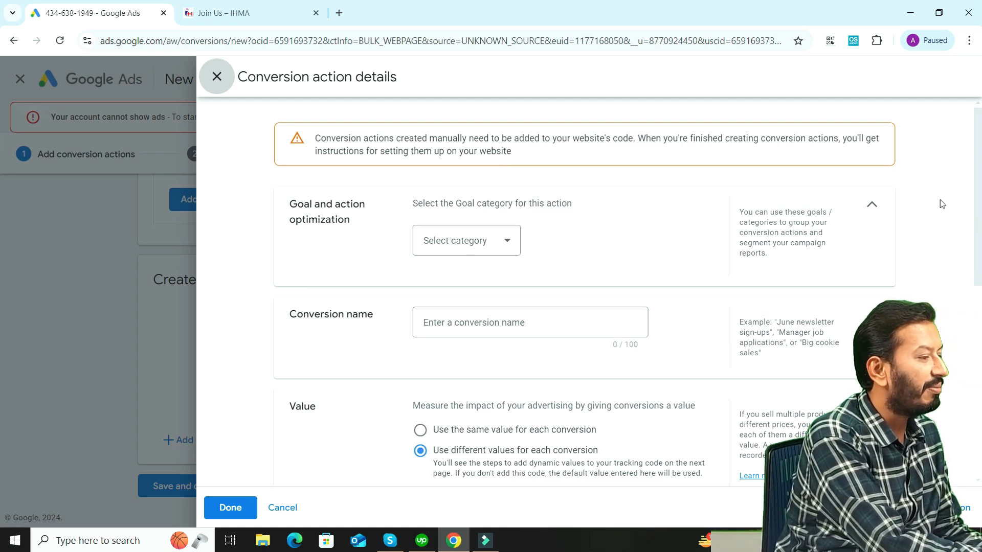
Set the conversion action's goal category to Submit lead form
drag(979, 199, 980, 211)
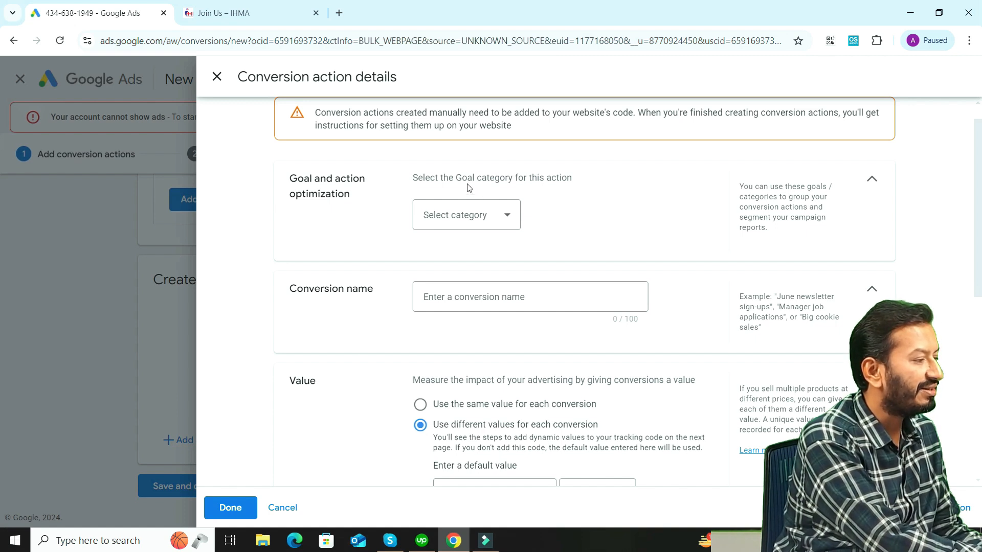
click(507, 215)
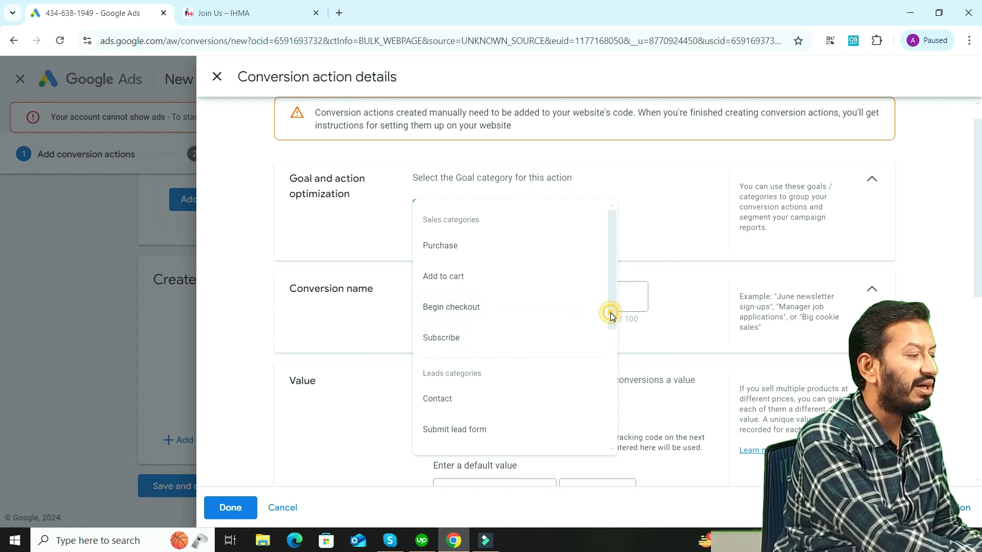
drag(611, 314, 612, 368)
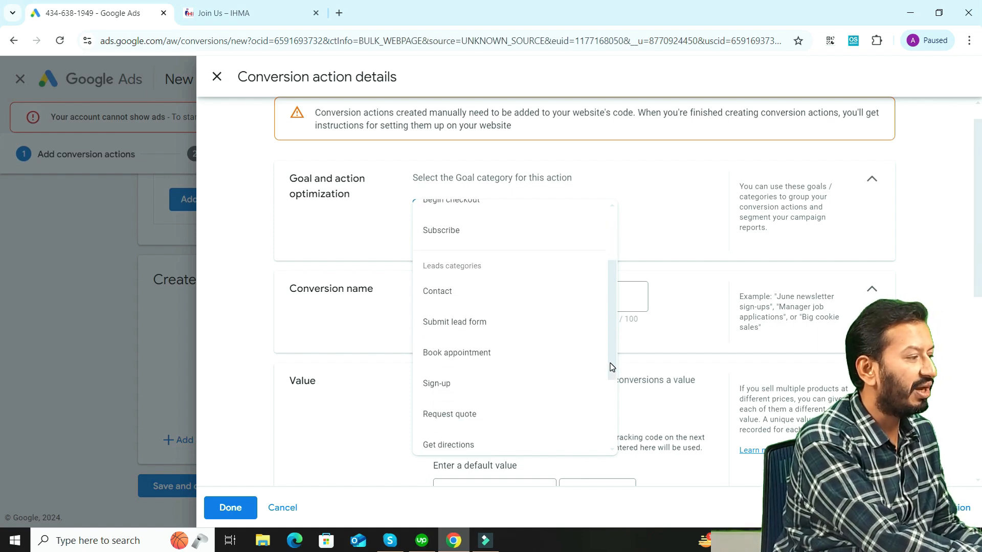
click(255, 11)
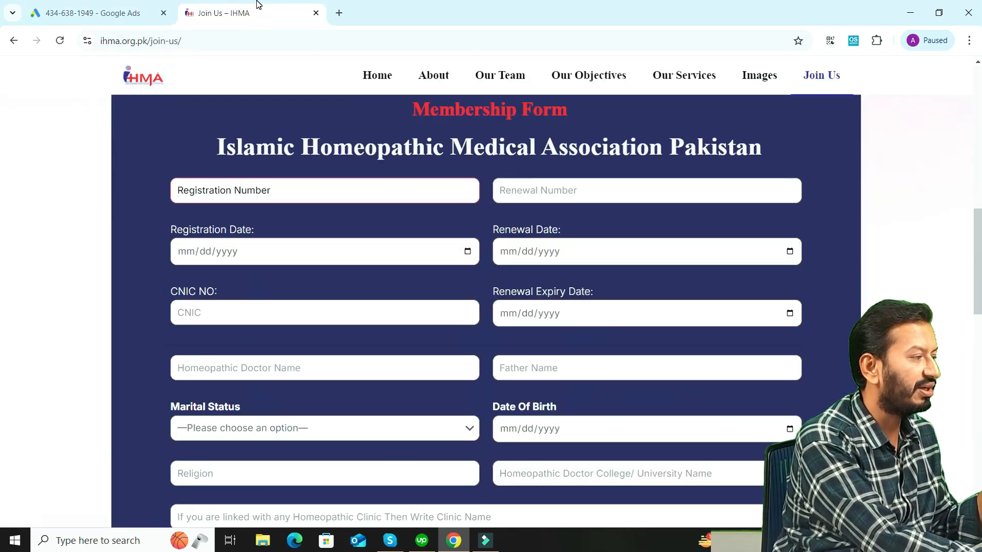
click(139, 9)
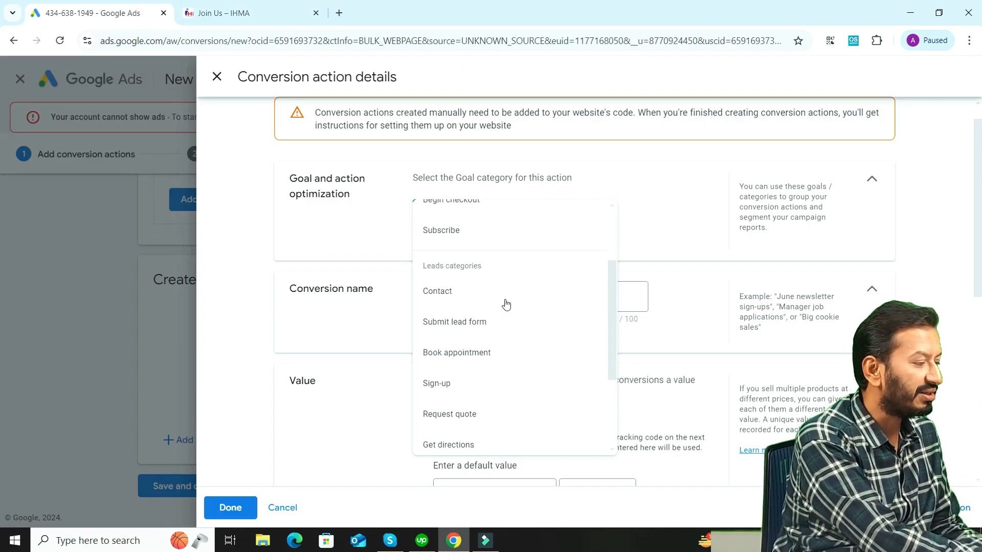
click(479, 323)
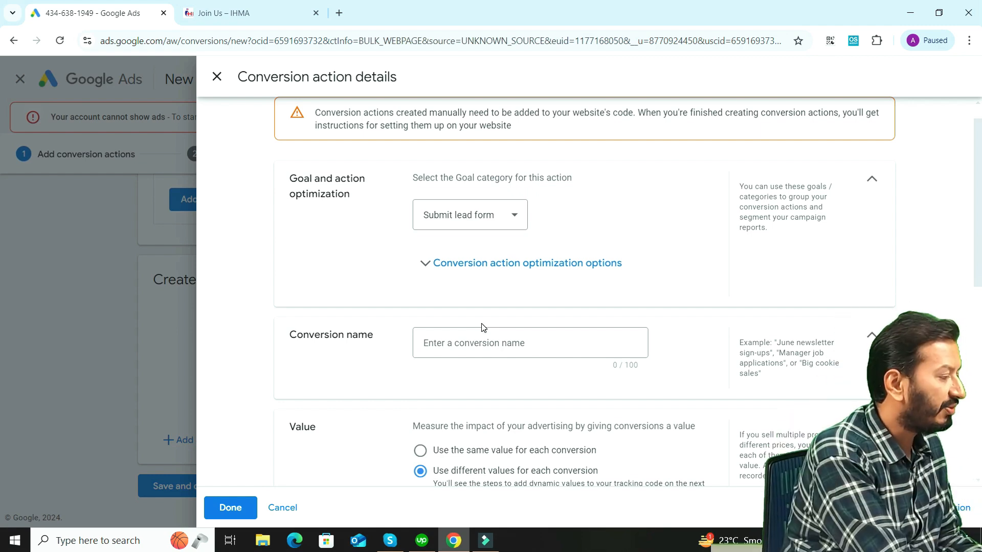
Name the conversion action "Demo 1"
scroll(977, 275, down, 1)
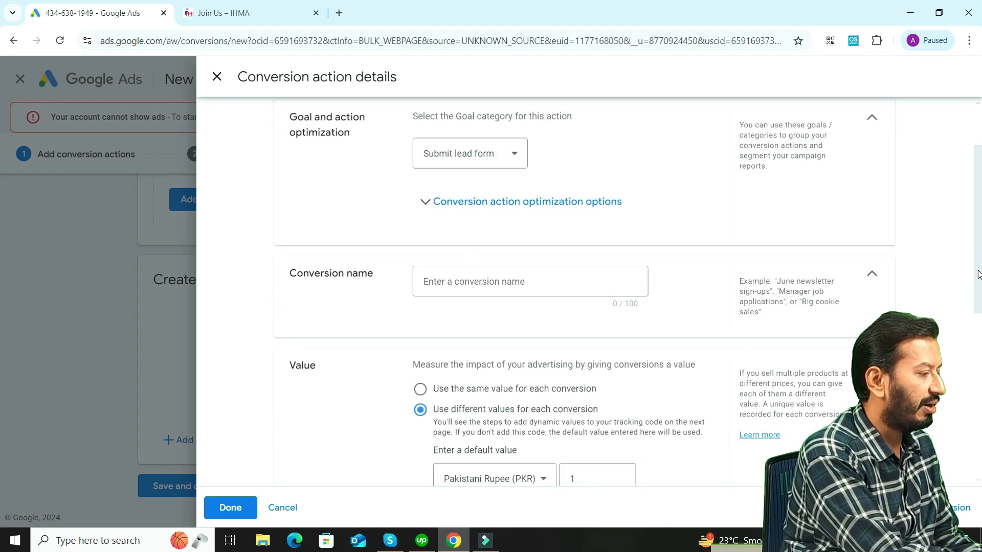
click(553, 289)
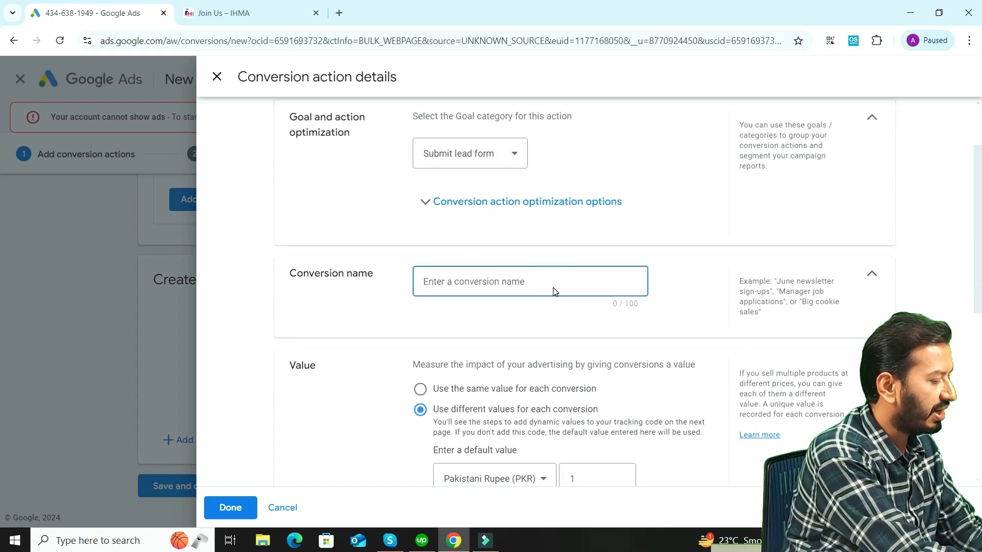
text(Demo 1)
Use the same value of 100 Pakistani Rupees for each conversion and set the count to One
scroll(708, 348, down, 2)
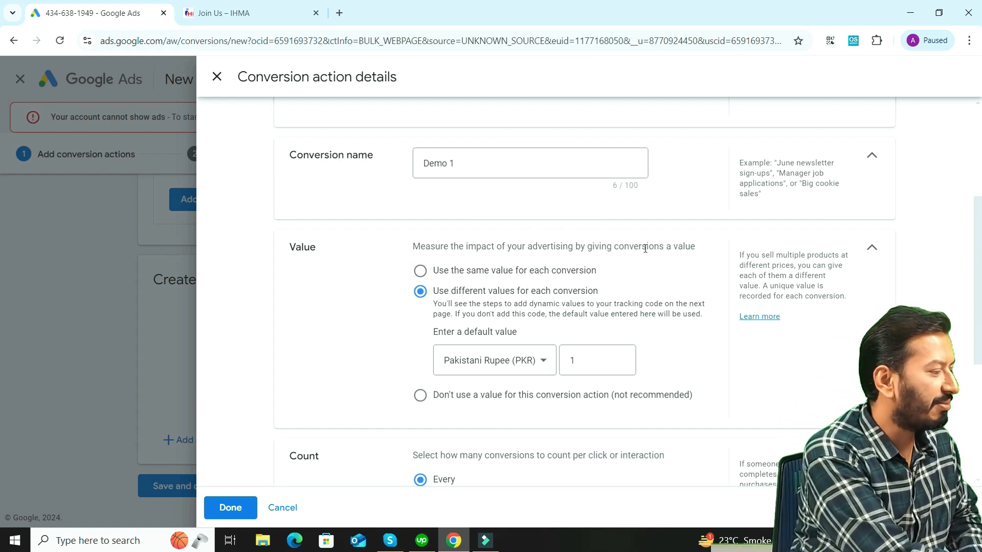
click(420, 270)
click(581, 330)
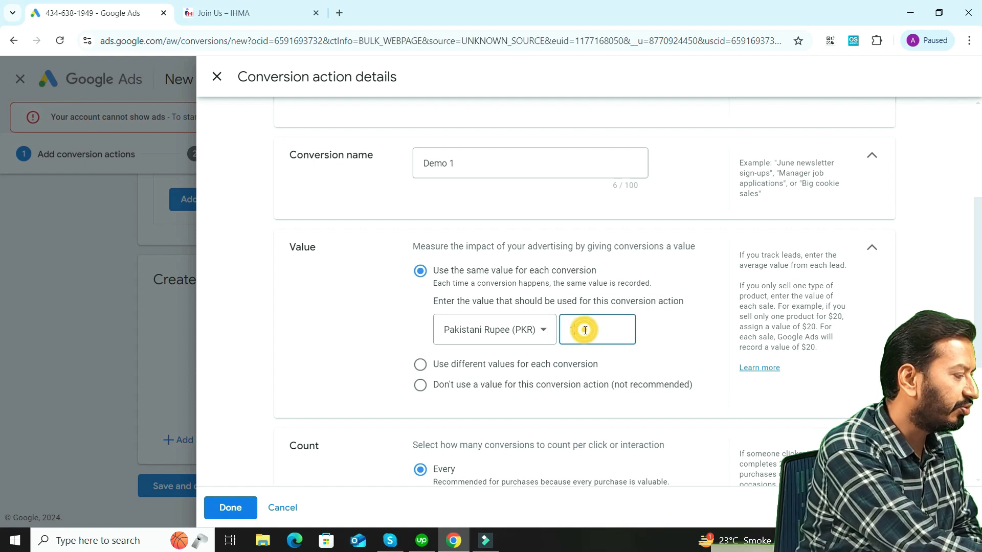
text(00)
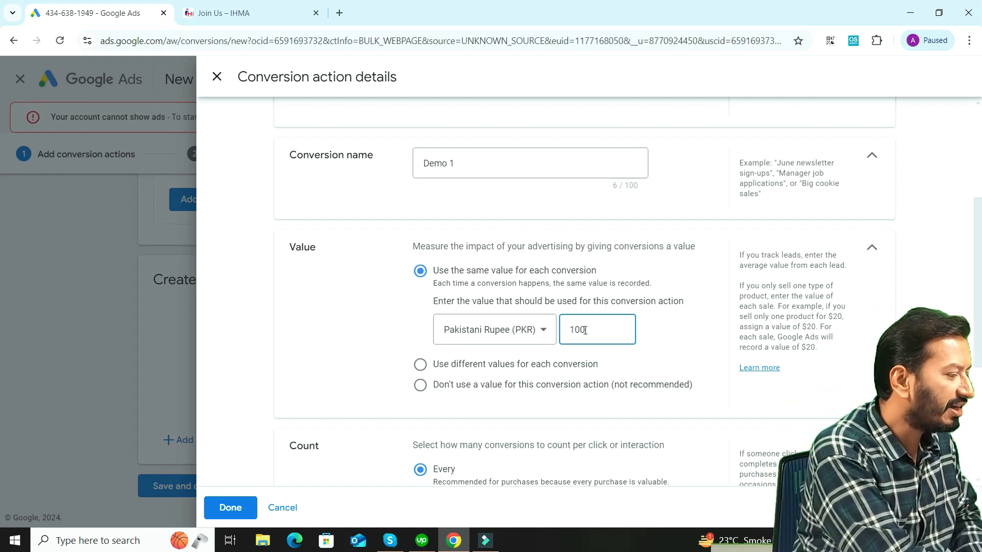
click(1, 297)
scroll(1, 296, down, 5)
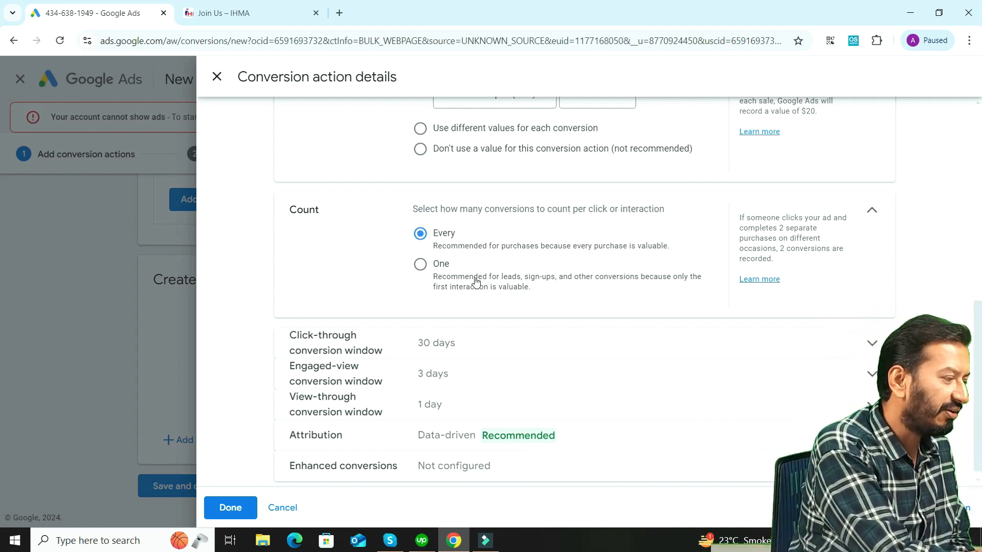
click(420, 264)
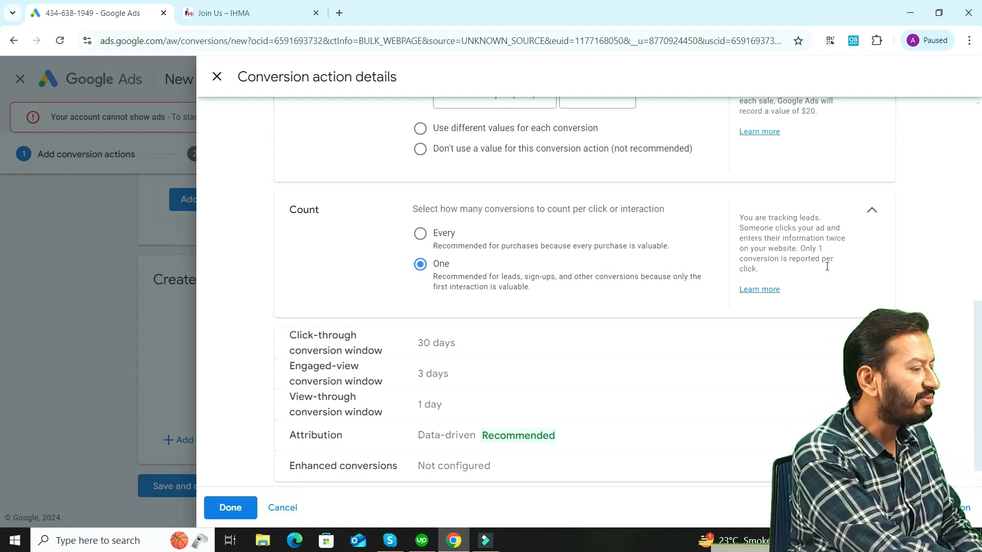
Review the click-through conversion window setting and confirm the conversion action details
scroll(978, 377, down, 1)
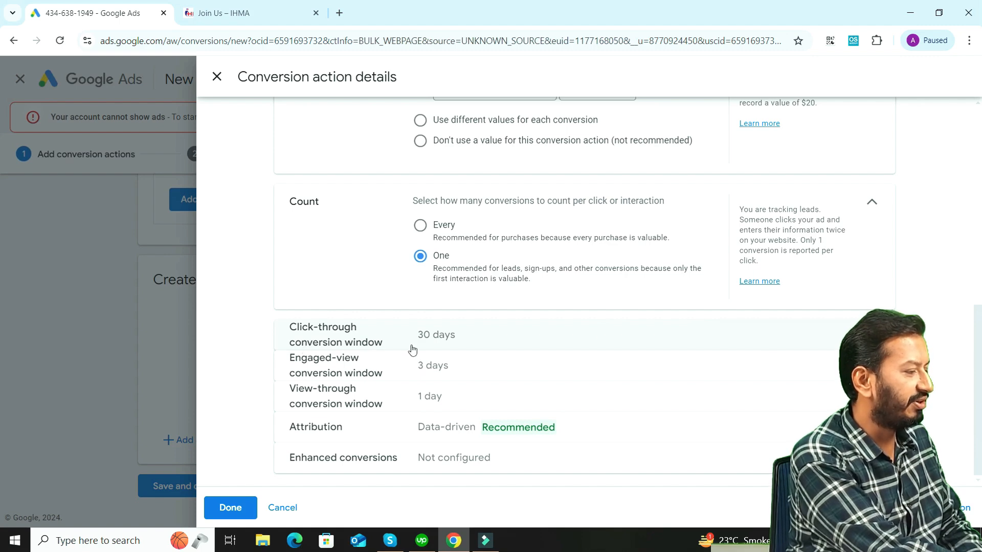
click(871, 335)
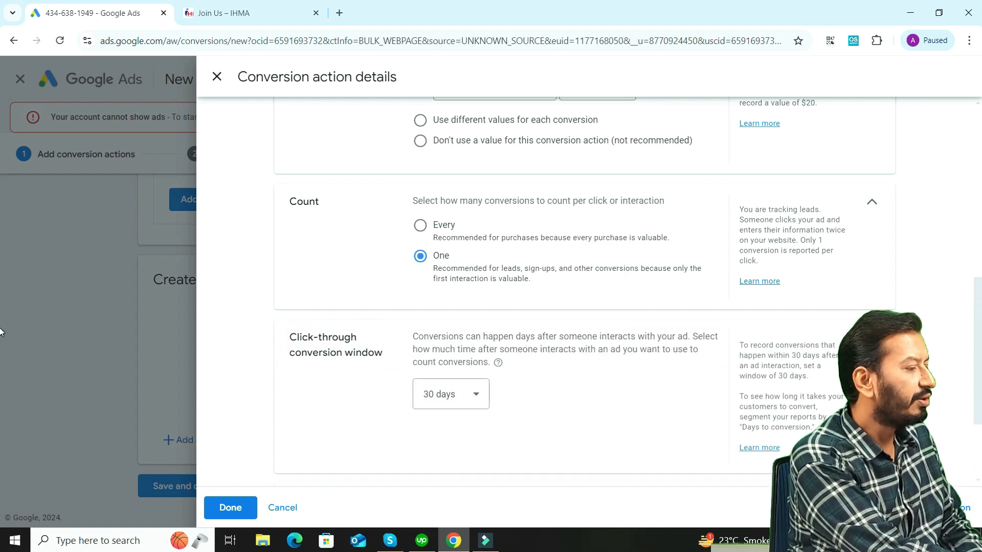
drag(980, 330, 980, 359)
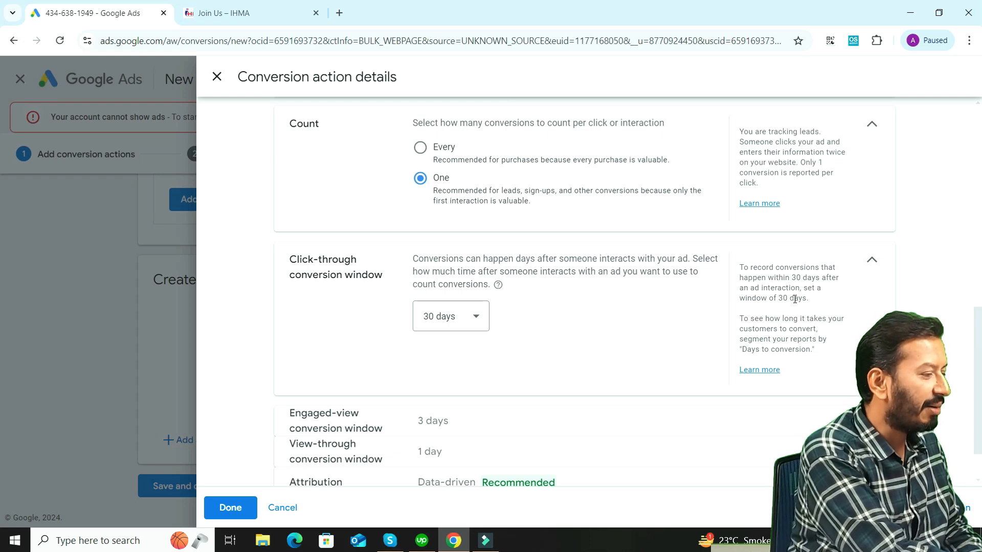
click(871, 260)
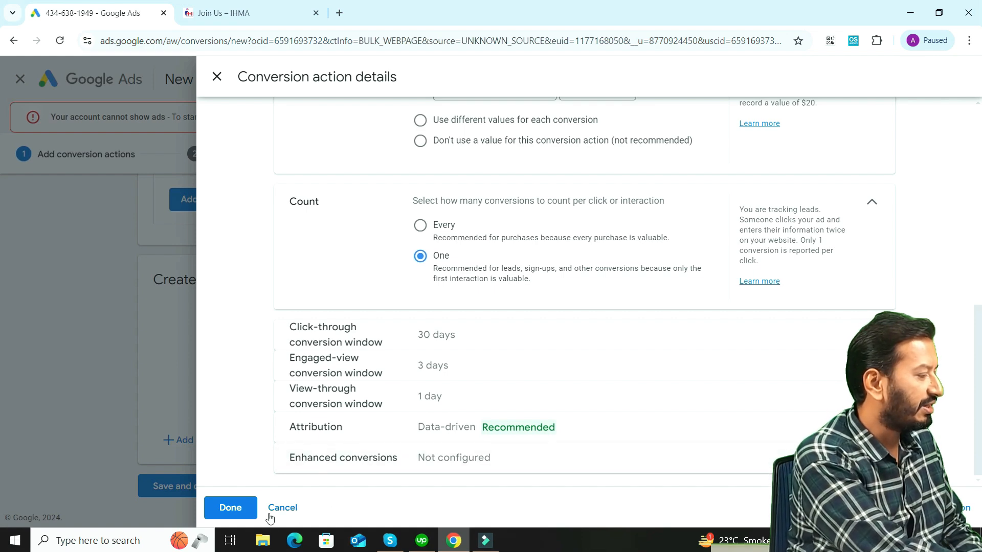
click(242, 510)
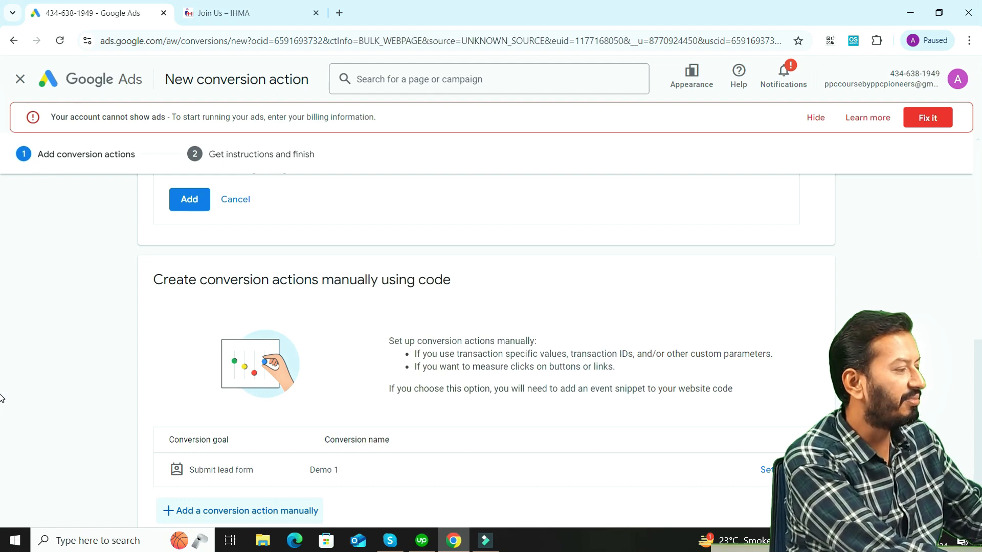
Save the manually created Demo 1 conversion action and continue to the tag setup instructions
scroll(1, 385, up, 1)
scroll(2, 427, down, 2)
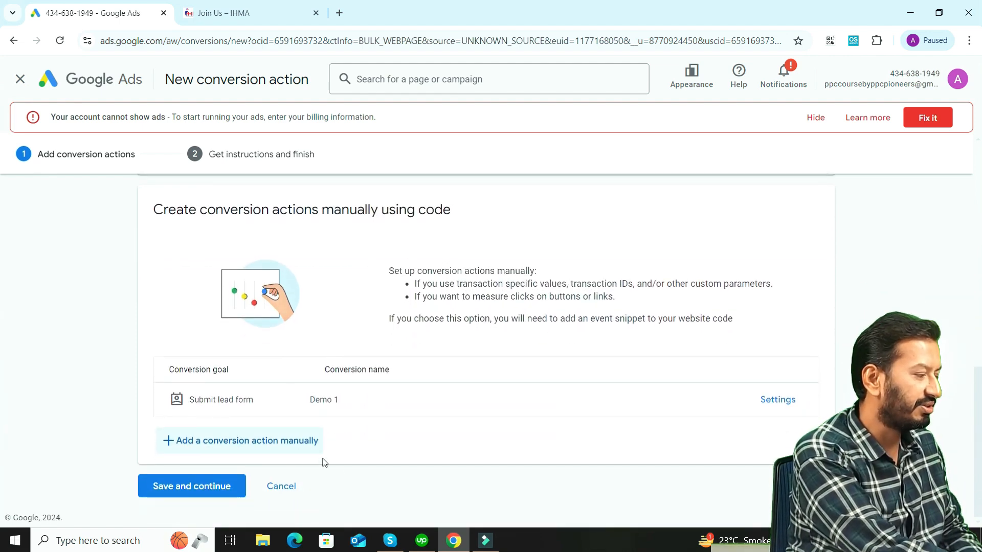
click(224, 487)
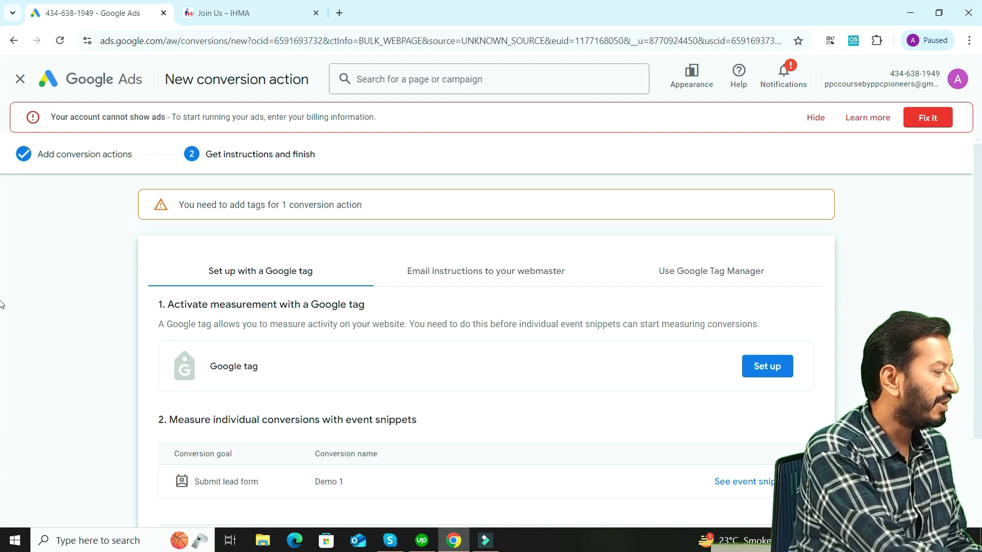
Show the Google Tag Manager instructions for Demo 1 and examine the conversion ID and conversion label
scroll(240, 412, down, 2)
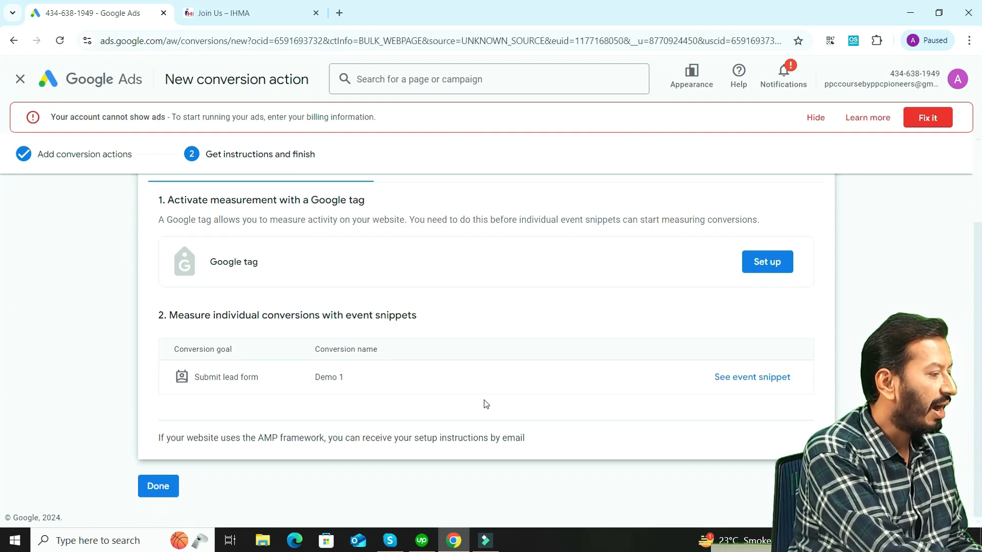
scroll(2, 329, up, 2)
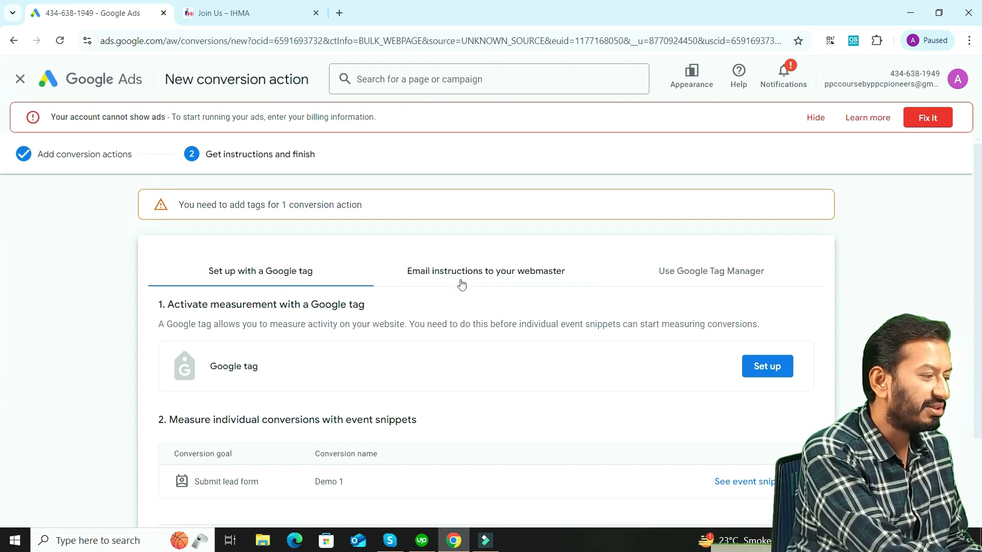
click(704, 278)
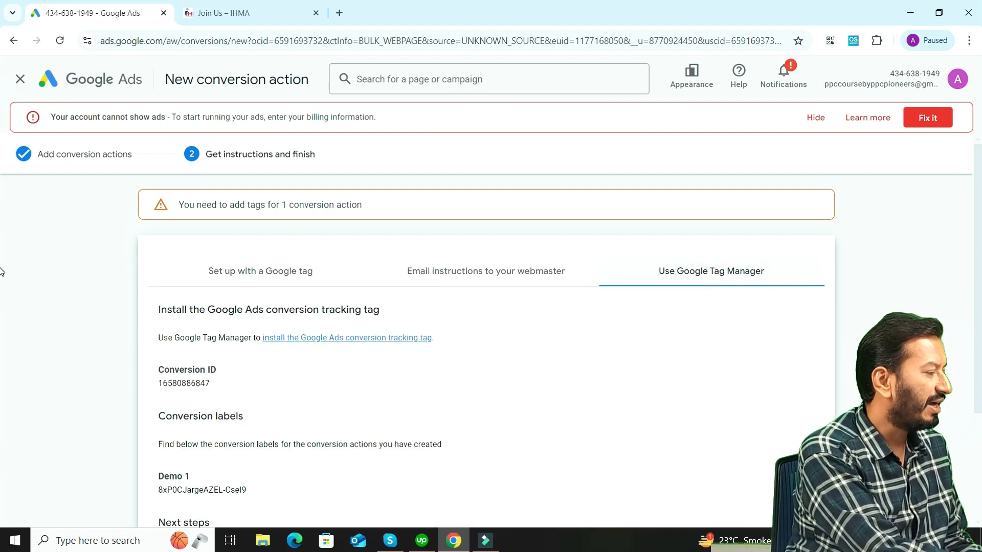
scroll(3, 287, down, 1)
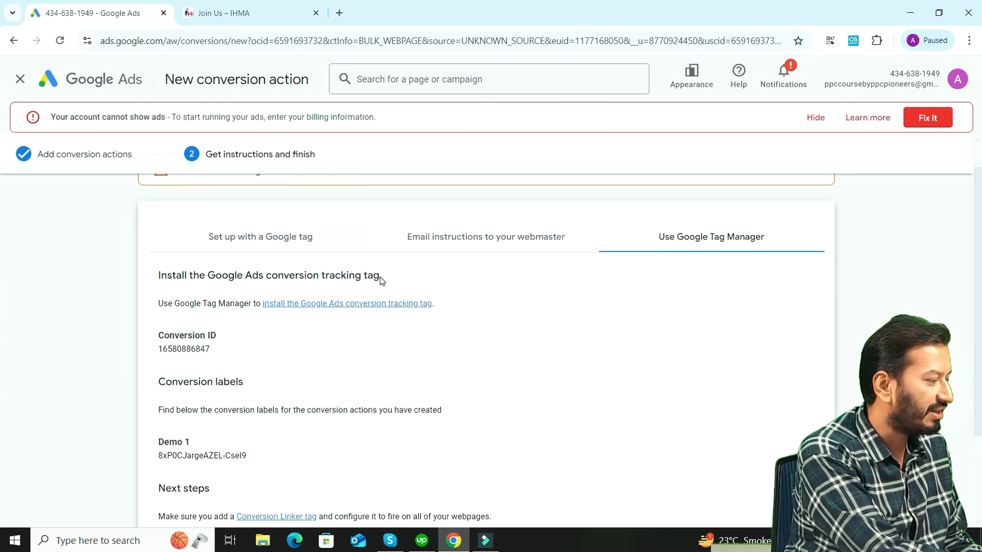
drag(380, 277, 155, 285)
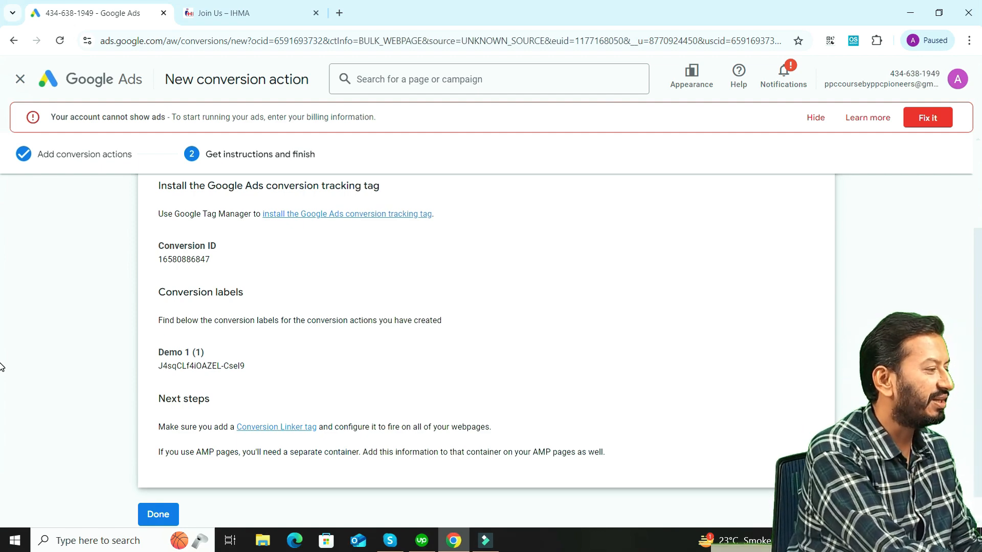
Search for "google tag manager" in a new browser tab and open the Google Tag Manager site
click(340, 14)
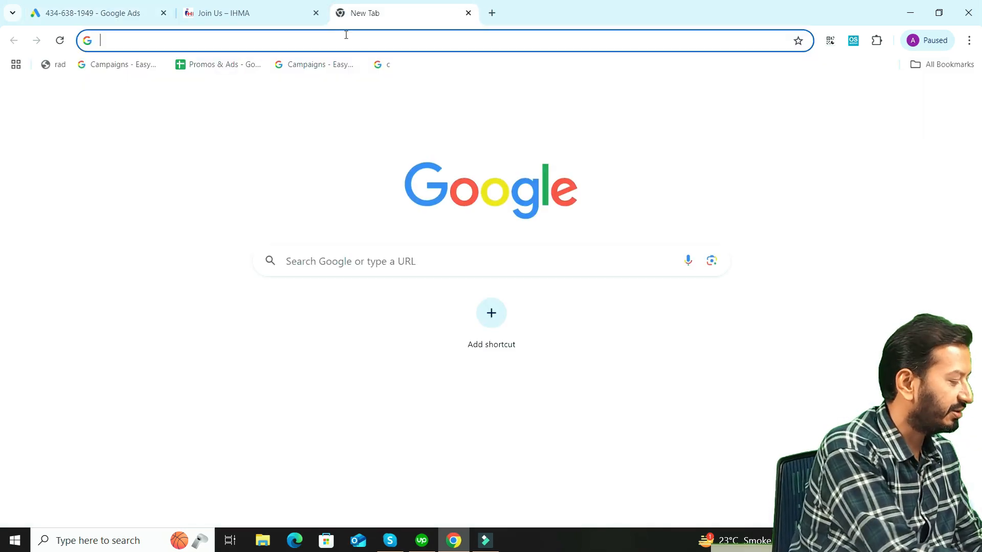
text(goog)
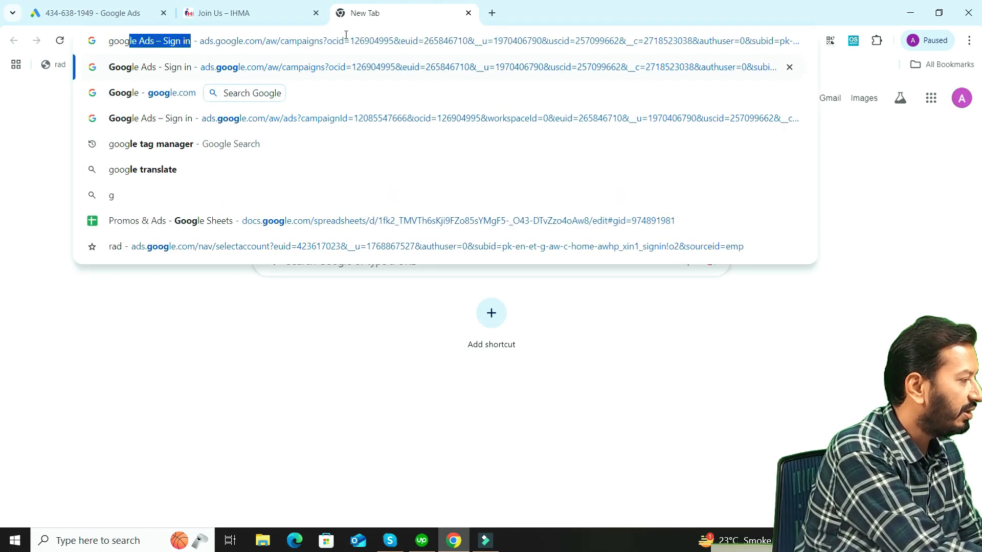
text(le ta)
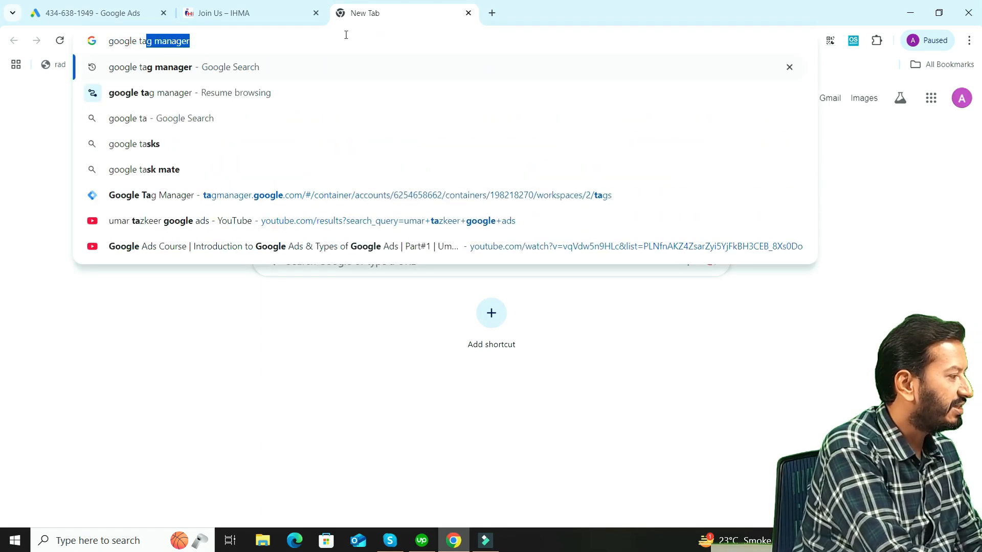
key(Return)
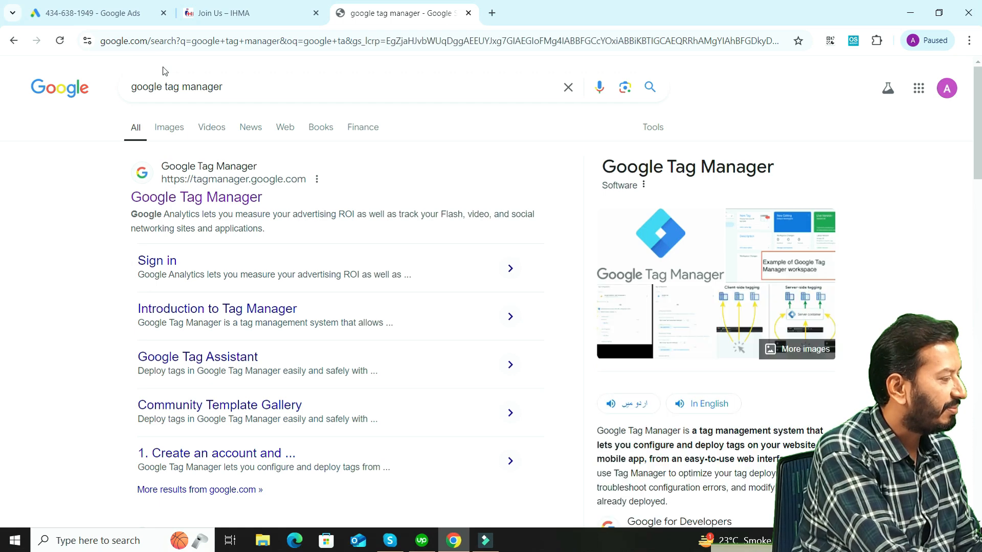
click(193, 198)
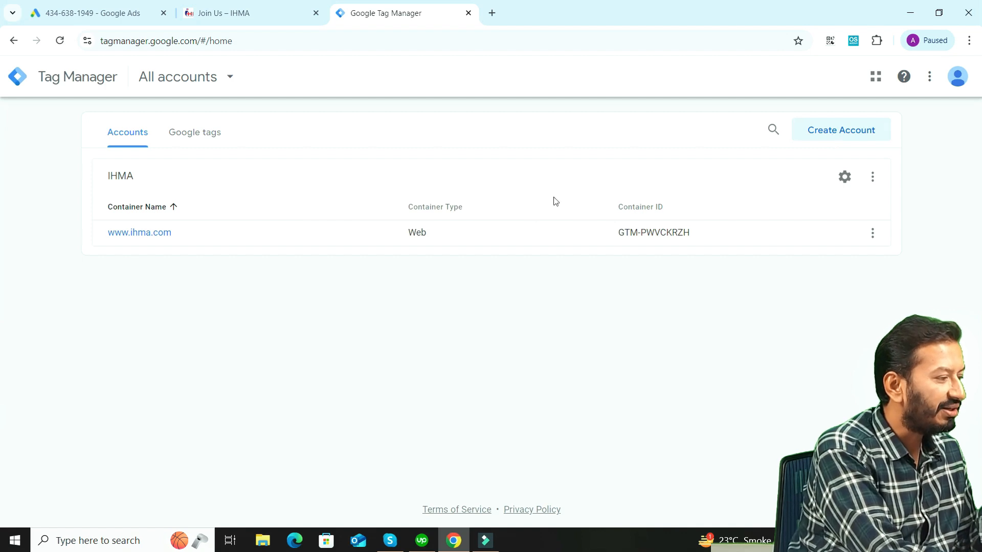
click(850, 132)
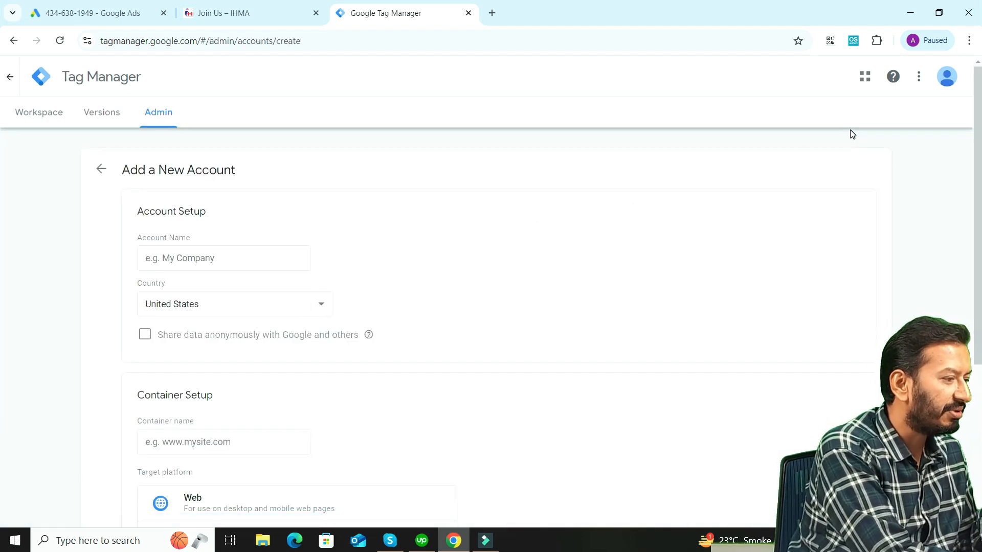
scroll(1, 199, down, 1)
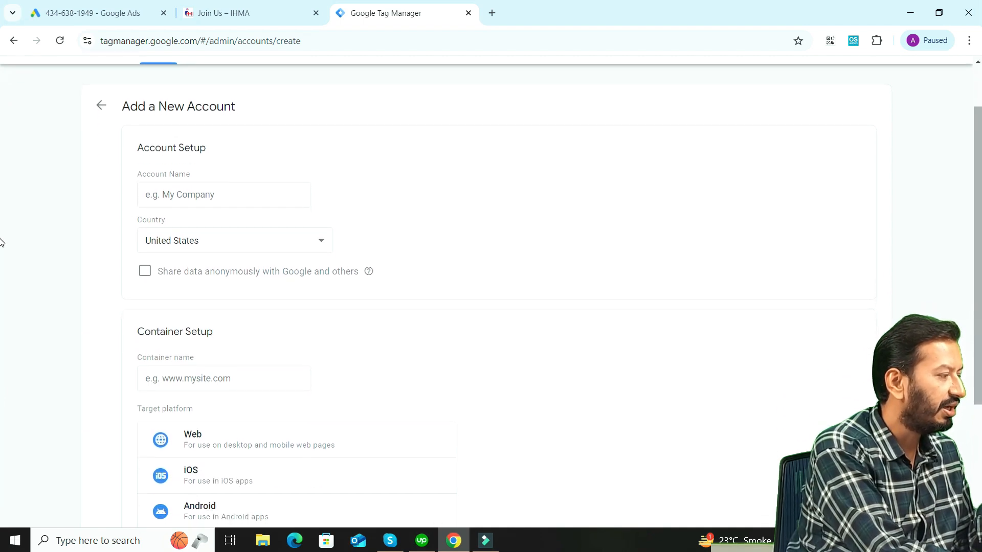
click(231, 204)
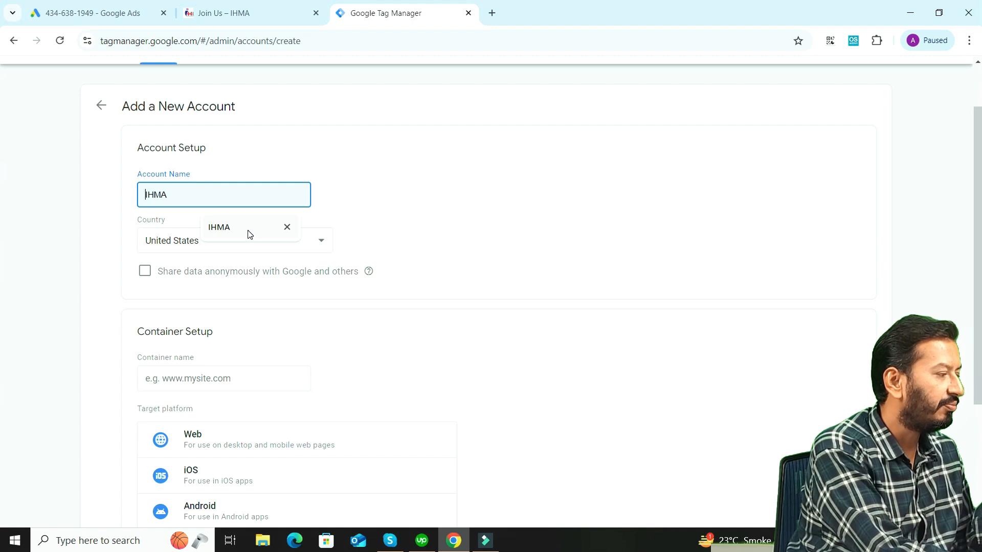
click(377, 215)
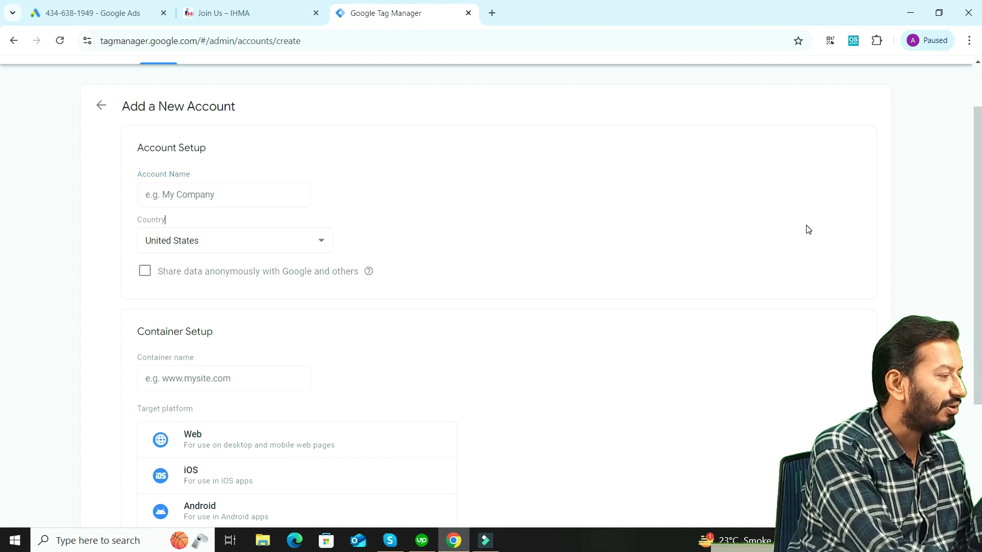
scroll(3, 252, down, 3)
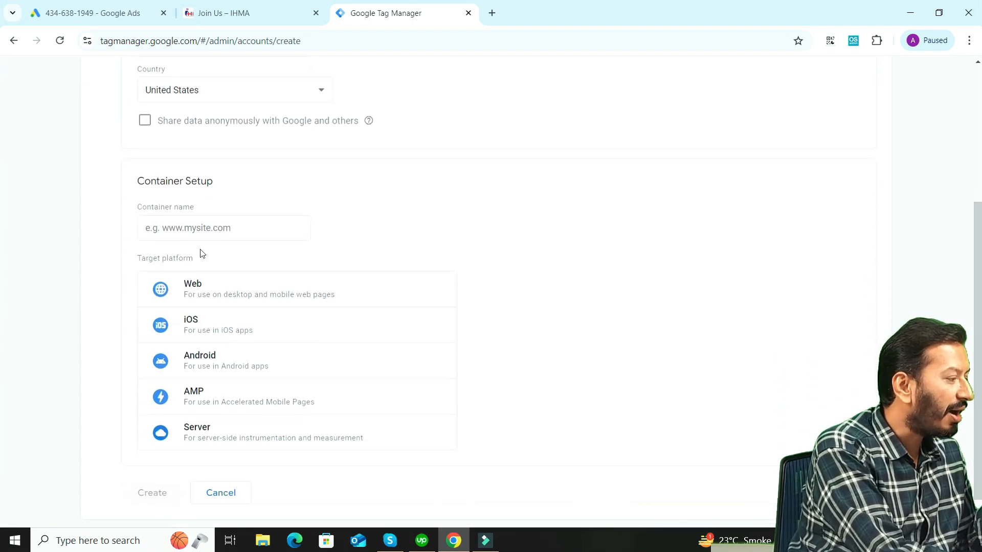
click(210, 228)
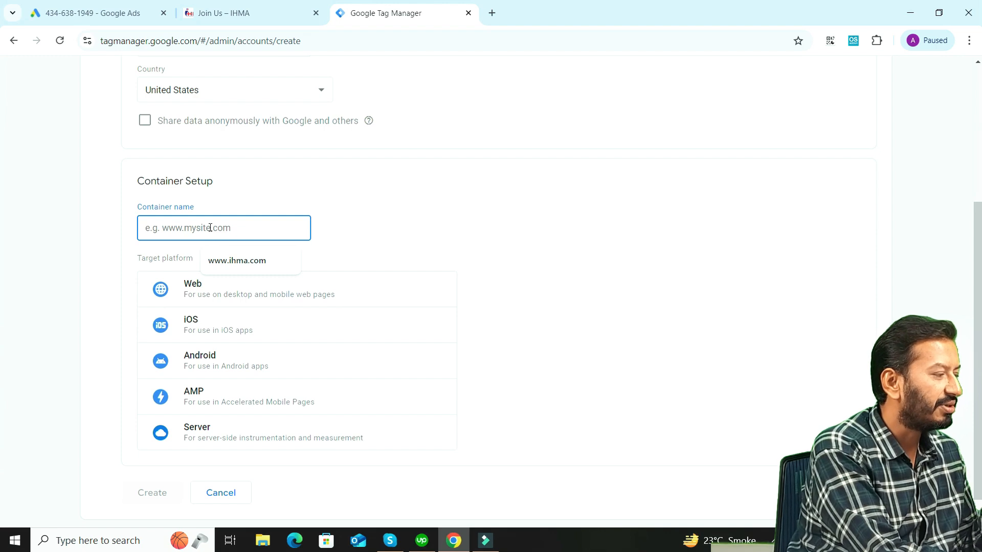
click(246, 262)
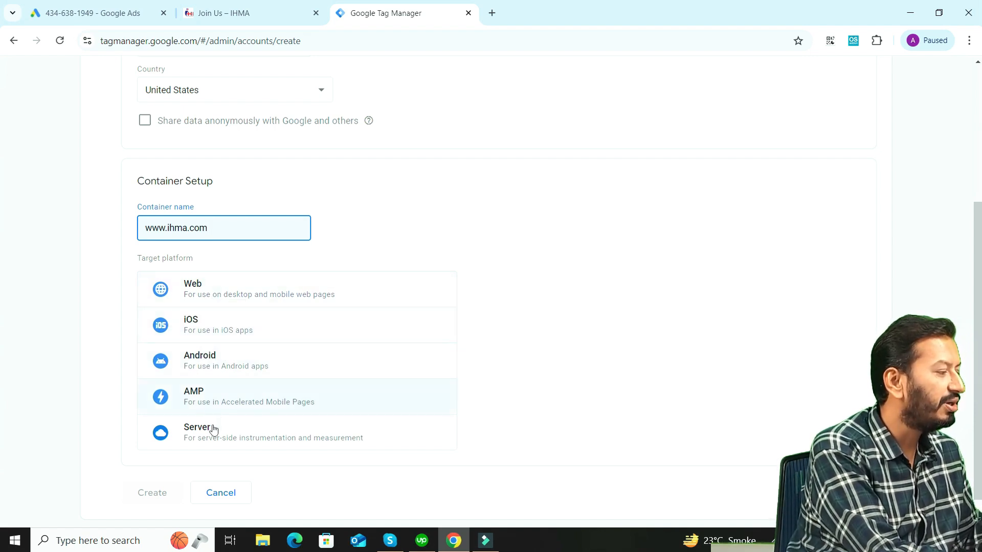
click(245, 297)
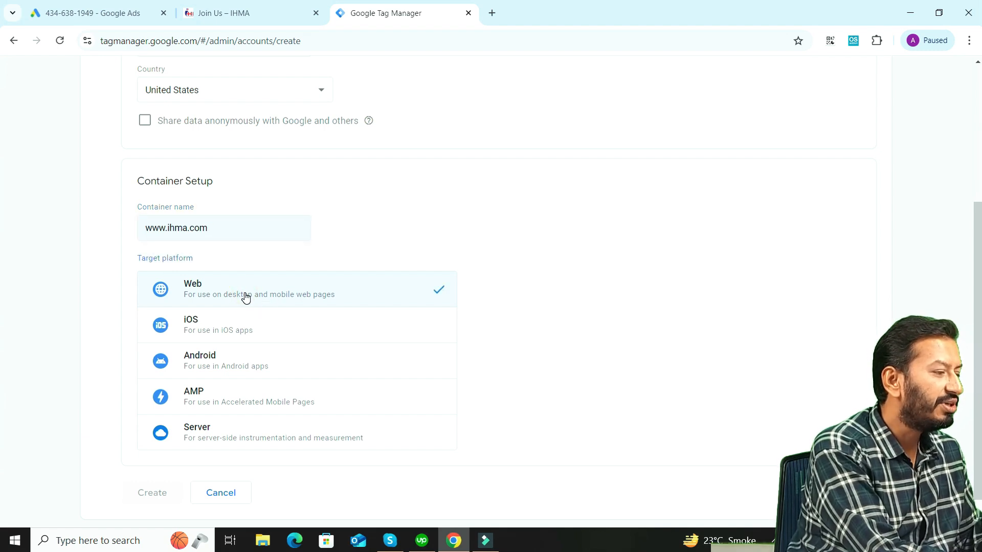
scroll(77, 373, down, 1)
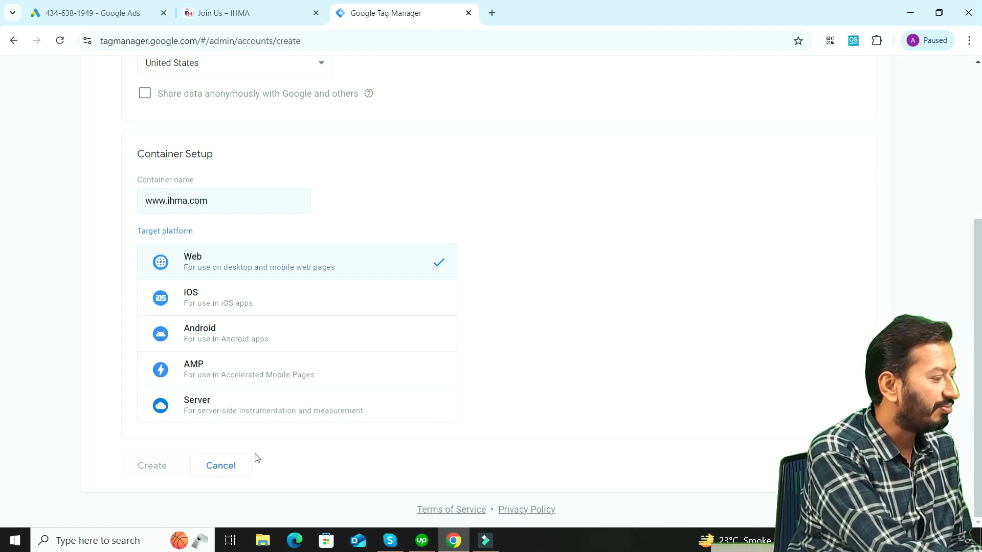
click(220, 465)
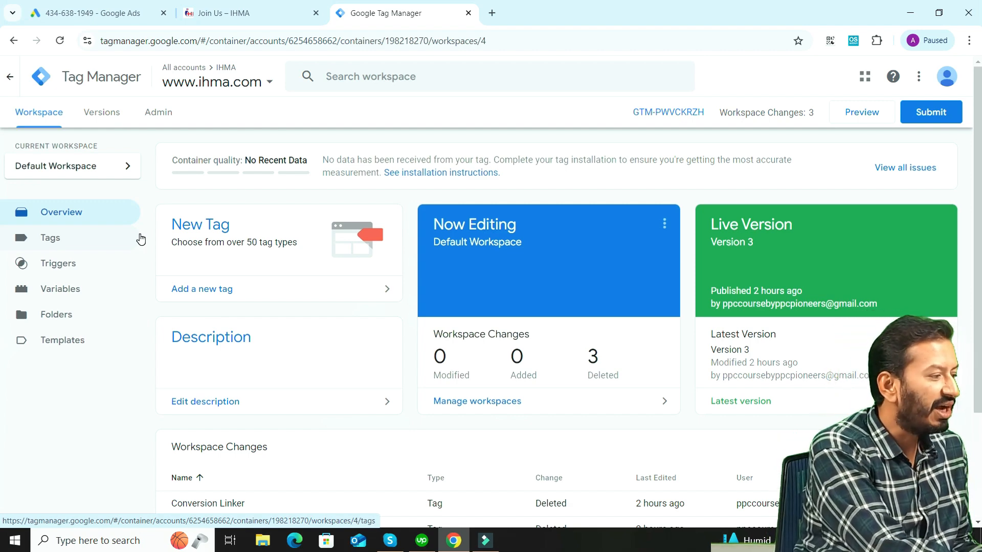
click(667, 114)
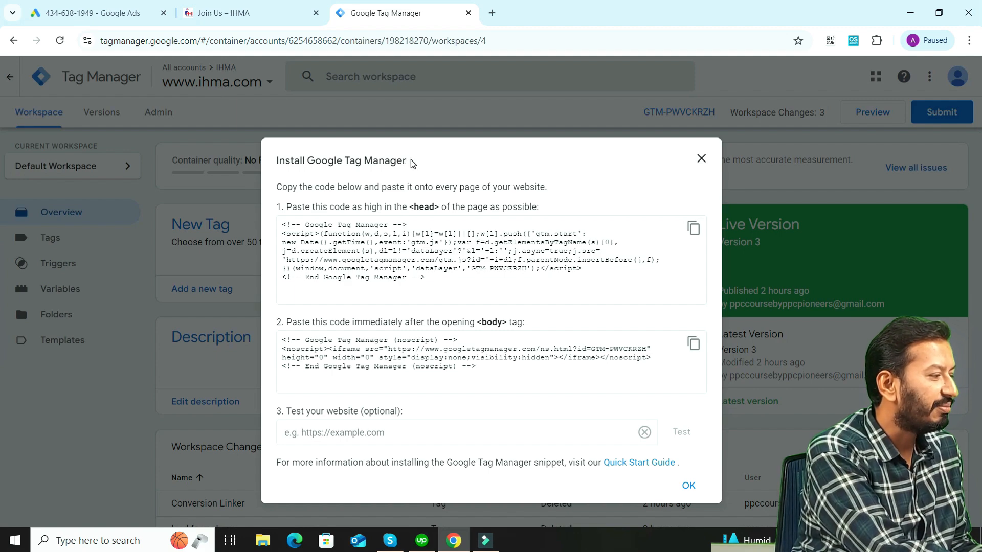
drag(410, 161, 276, 171)
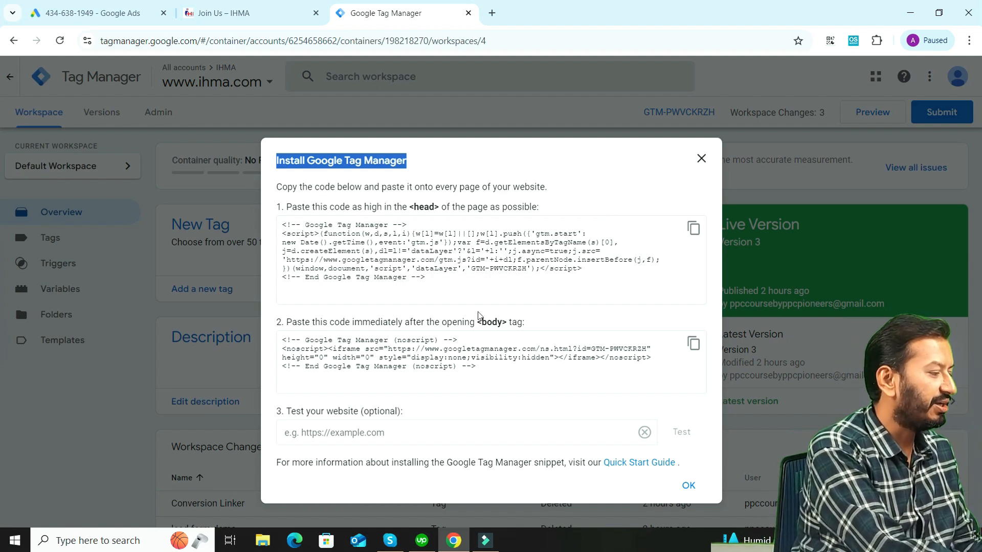
click(204, 4)
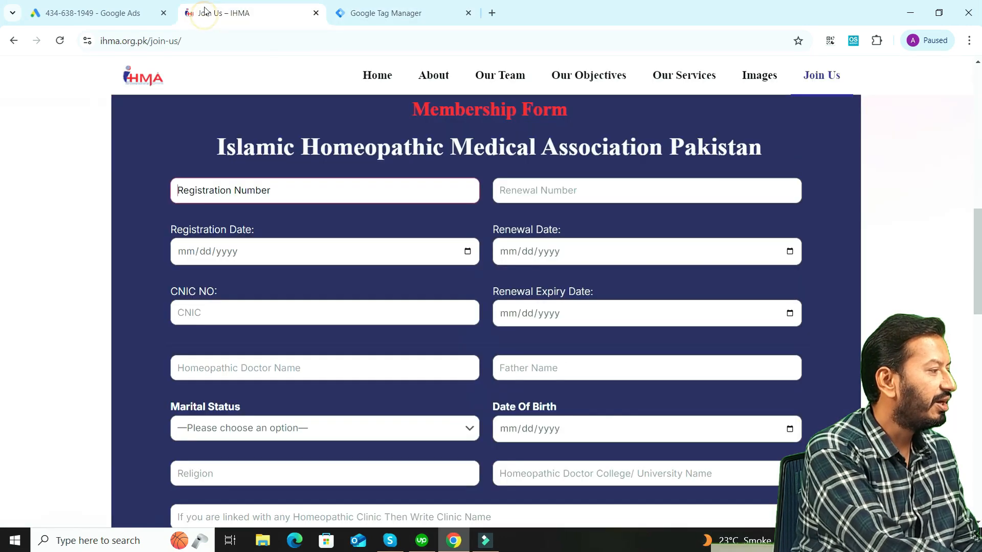
click(204, 41)
key(ctrl+c)
click(349, 4)
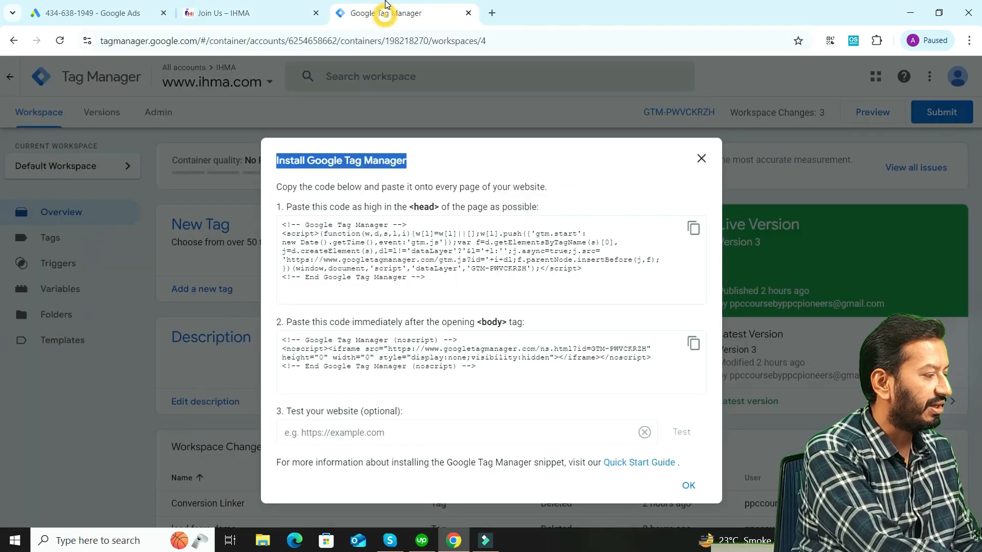
click(389, 439)
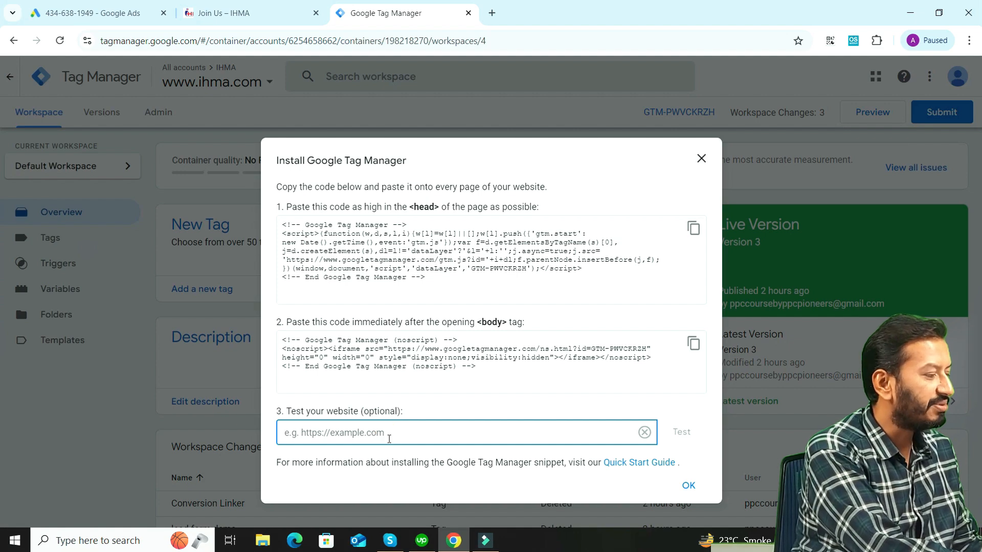
key(ctrl+v)
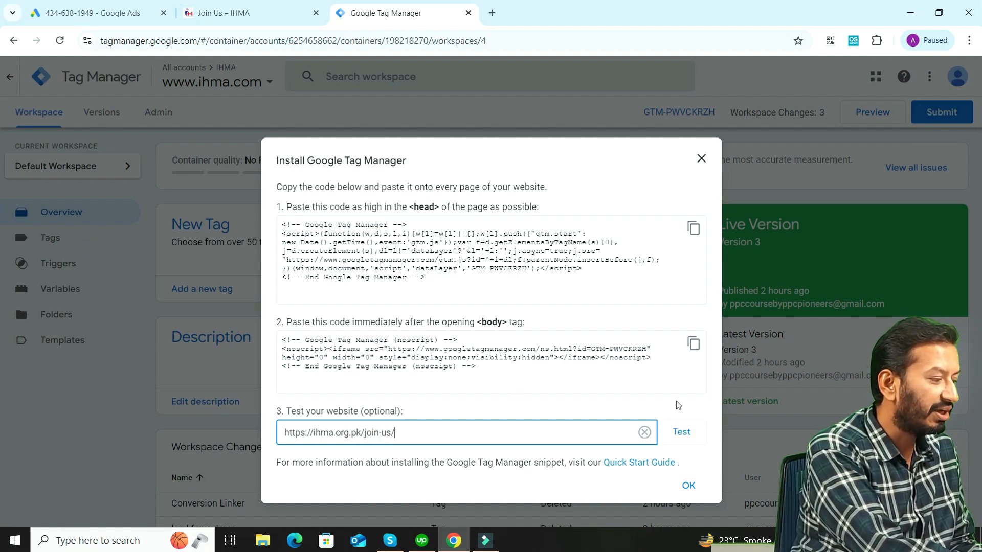
click(681, 432)
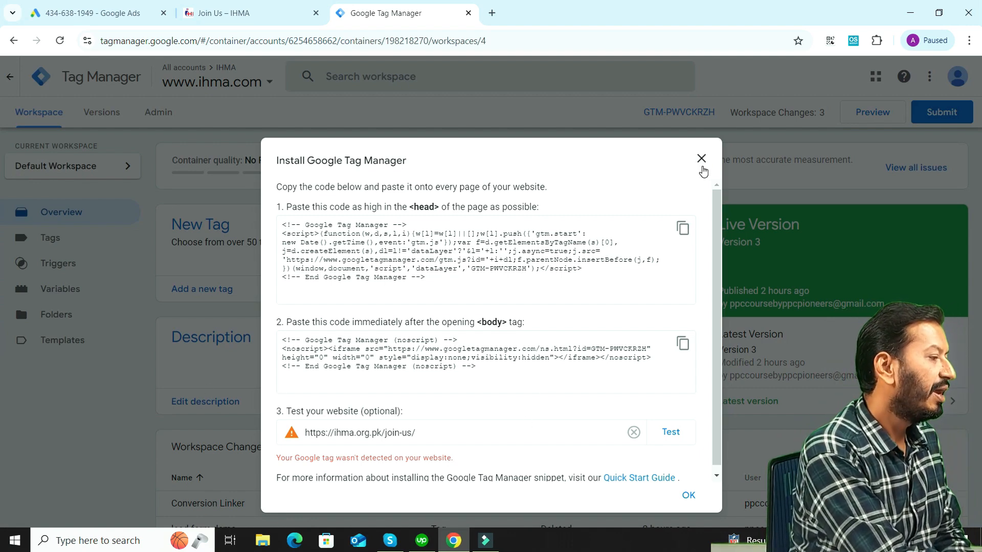
click(702, 159)
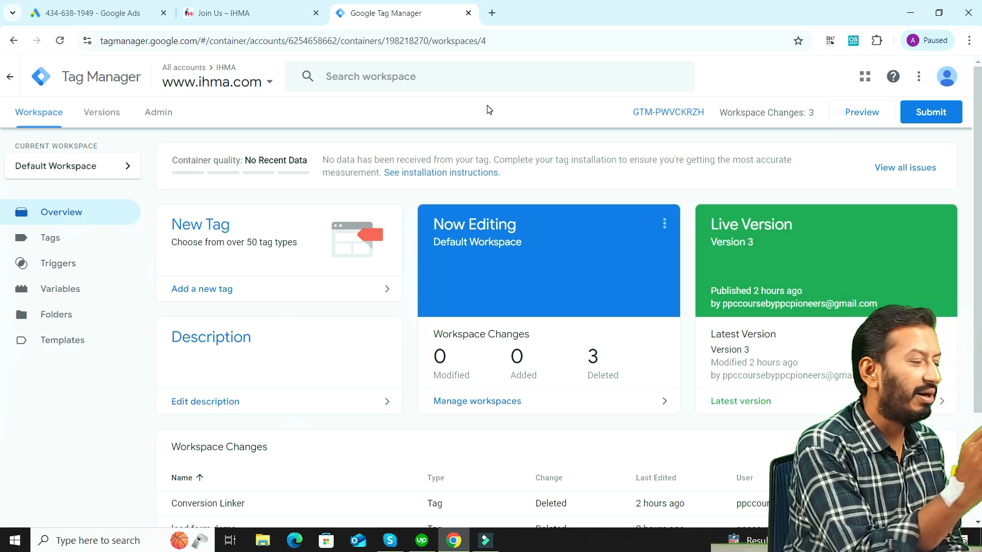
Create a new tag in the container and choose Google Ads Conversion Tracking as its tag type
click(45, 238)
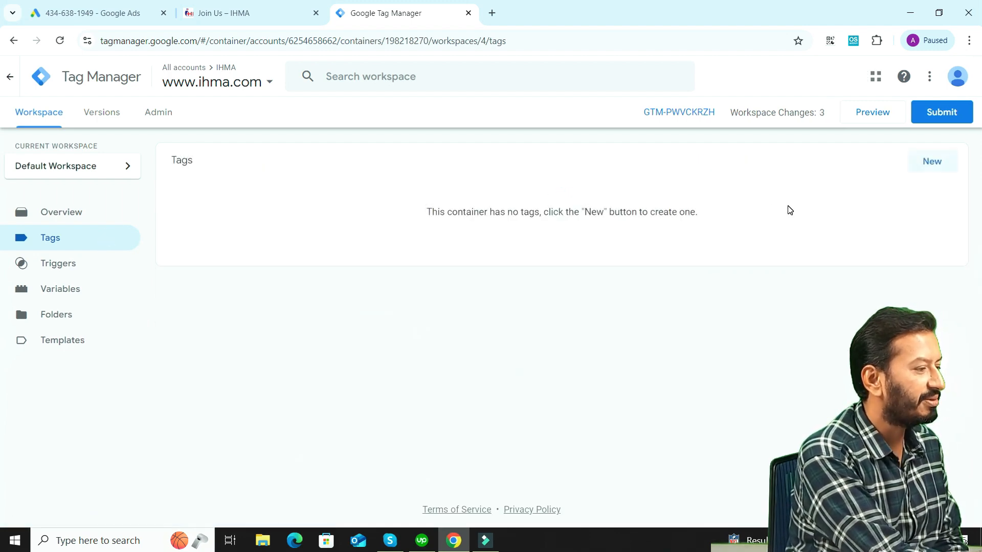
click(930, 164)
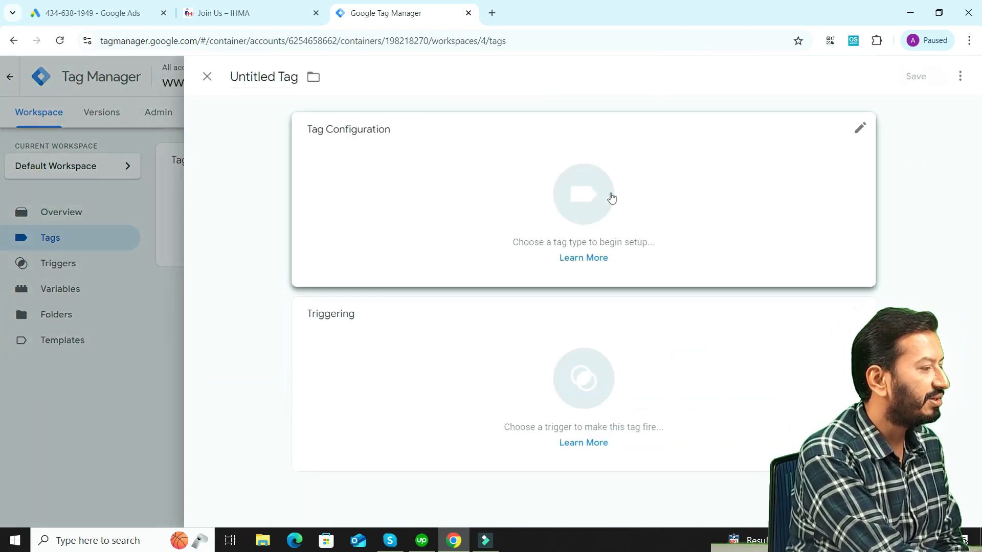
click(852, 130)
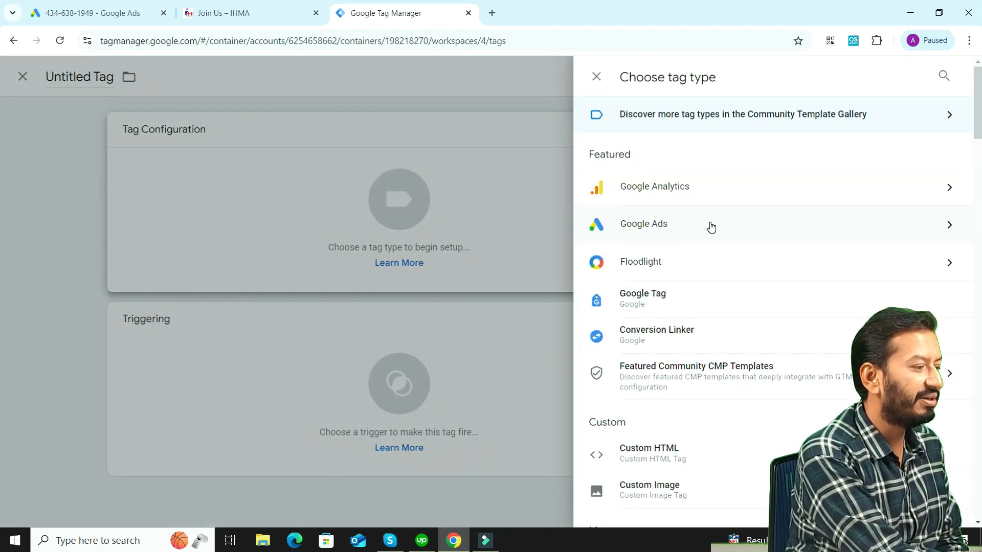
click(701, 226)
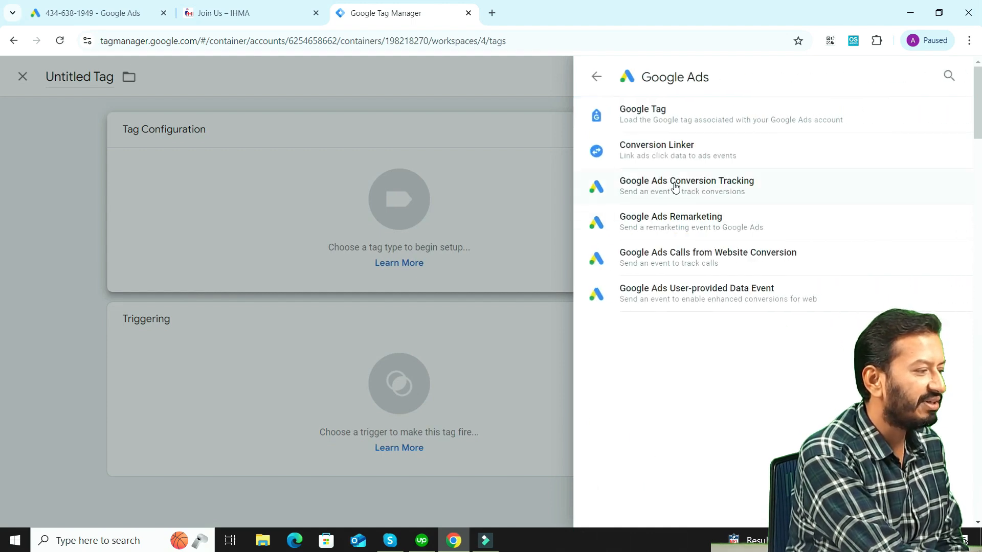
click(674, 186)
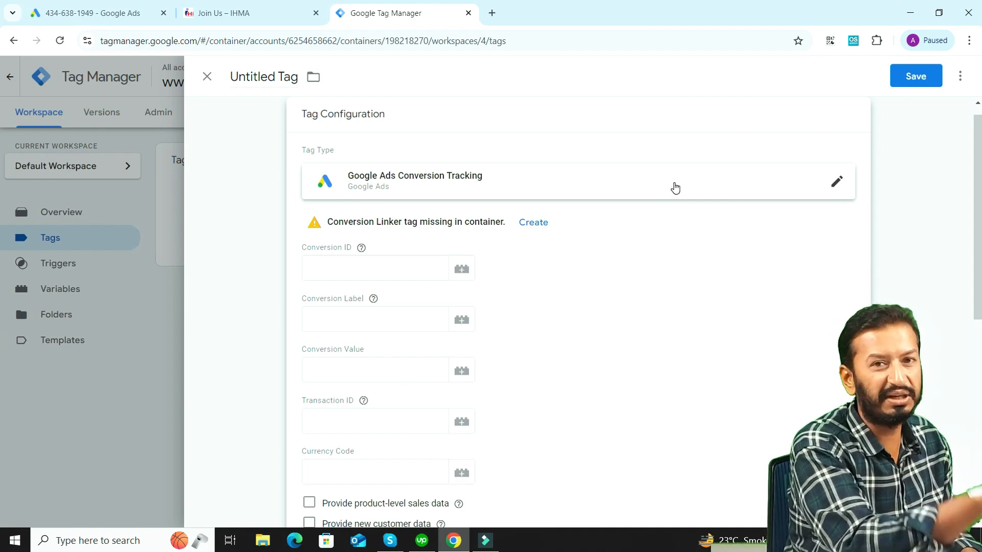
Copy the conversion ID from the Google Ads instructions into the new tag's Conversion ID field in Tag Manager
click(77, 12)
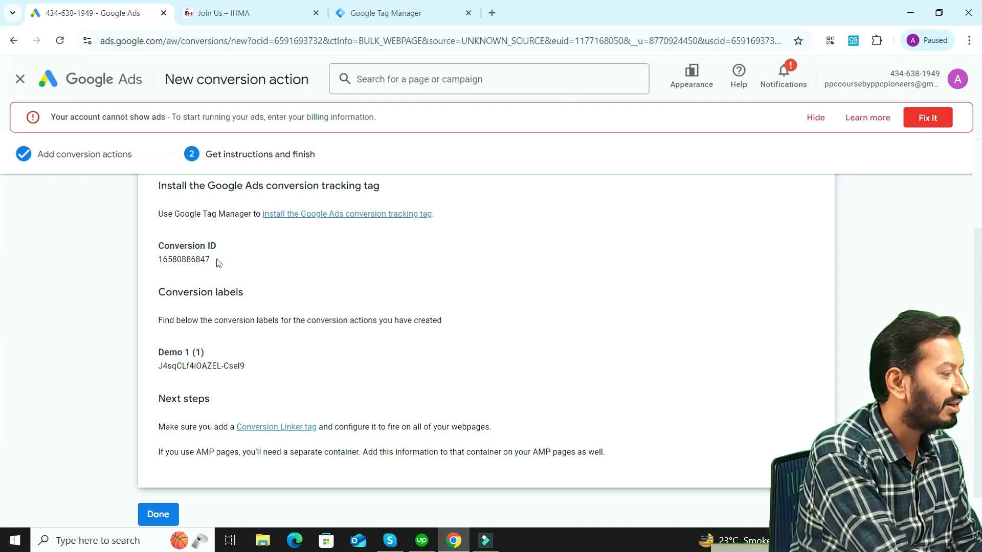
drag(217, 260, 159, 259)
key(ctrl+c)
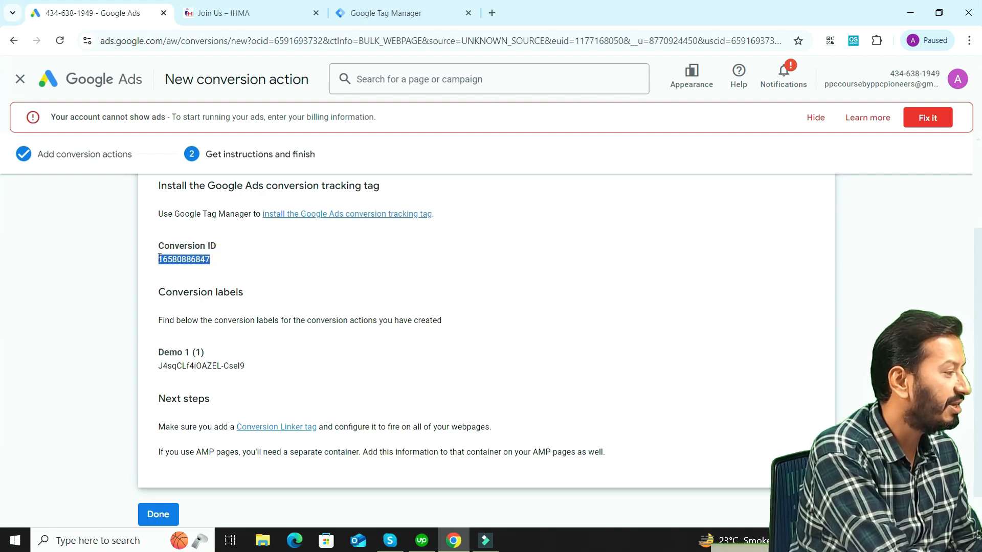
click(458, 9)
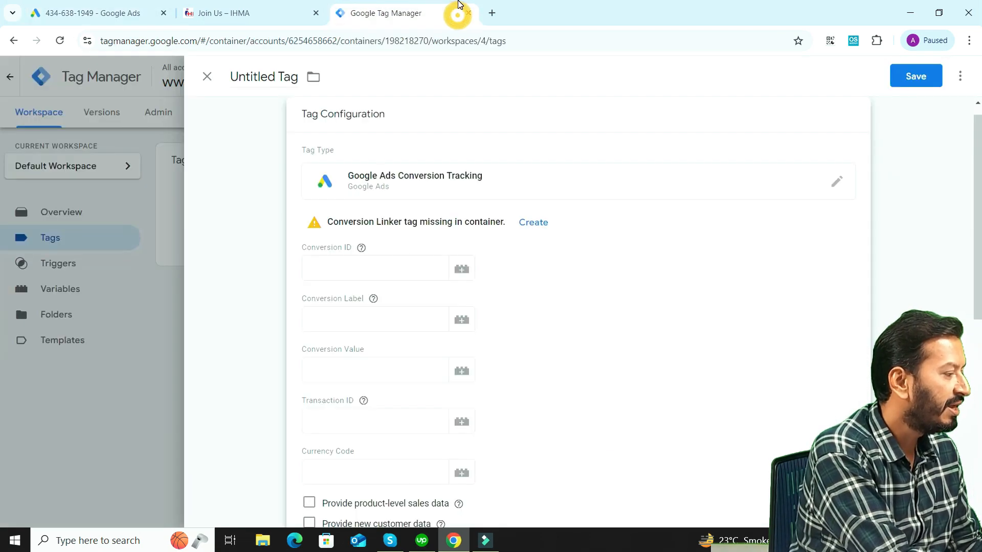
click(362, 270)
key(ctrl+v)
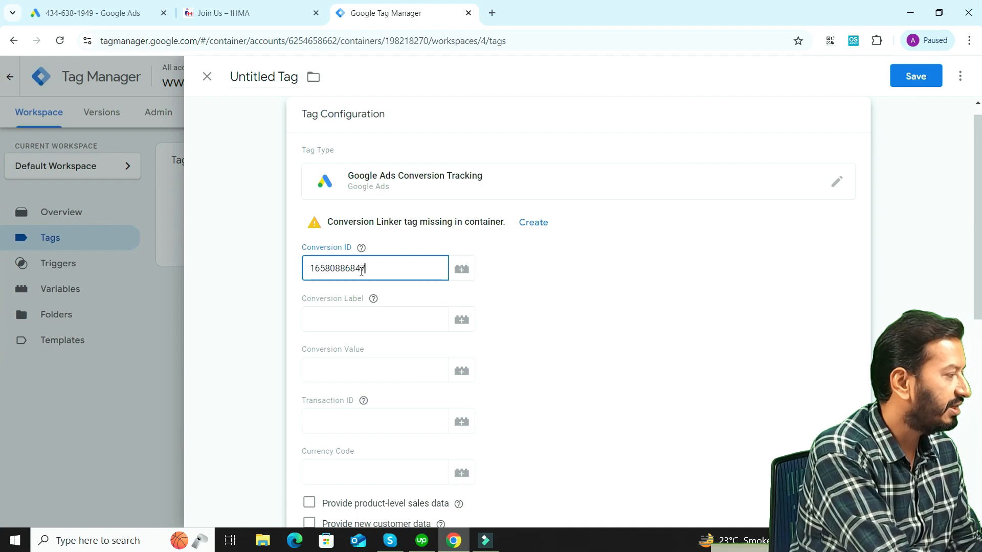
Copy the Demo 1 conversion label from Google Ads into the tag's Conversion Label field in Tag Manager
click(127, 6)
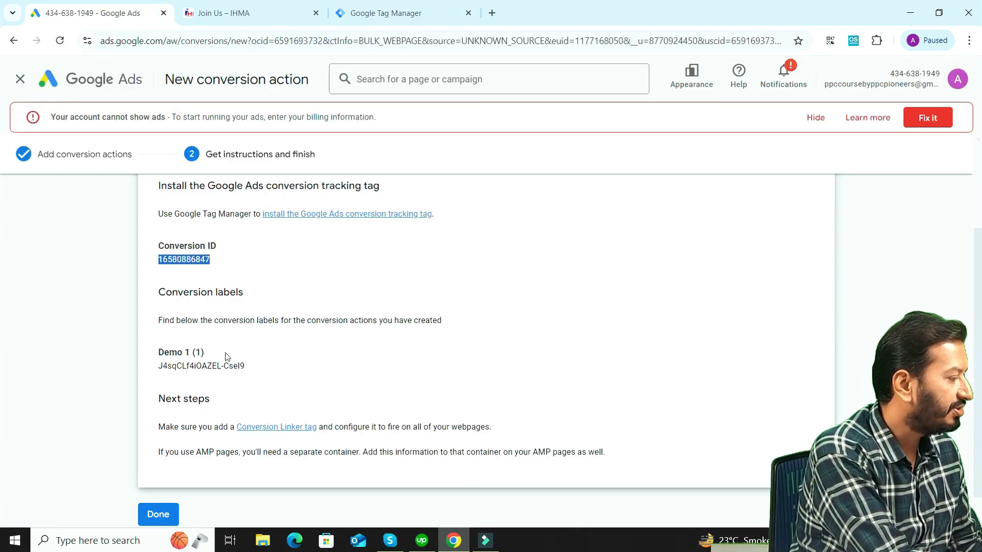
drag(251, 367, 160, 365)
key(ctrl+c)
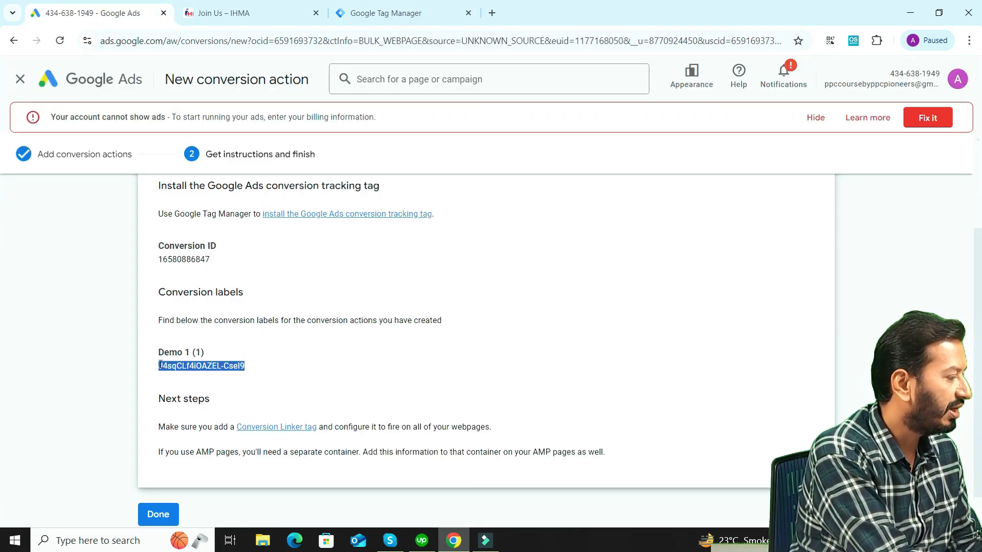
click(388, 13)
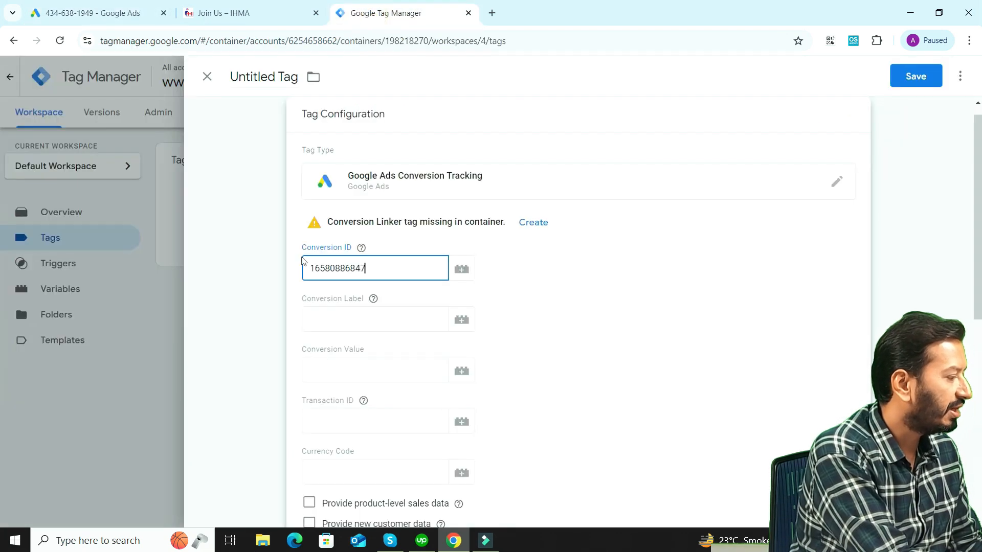
click(341, 318)
key(ctrl+v)
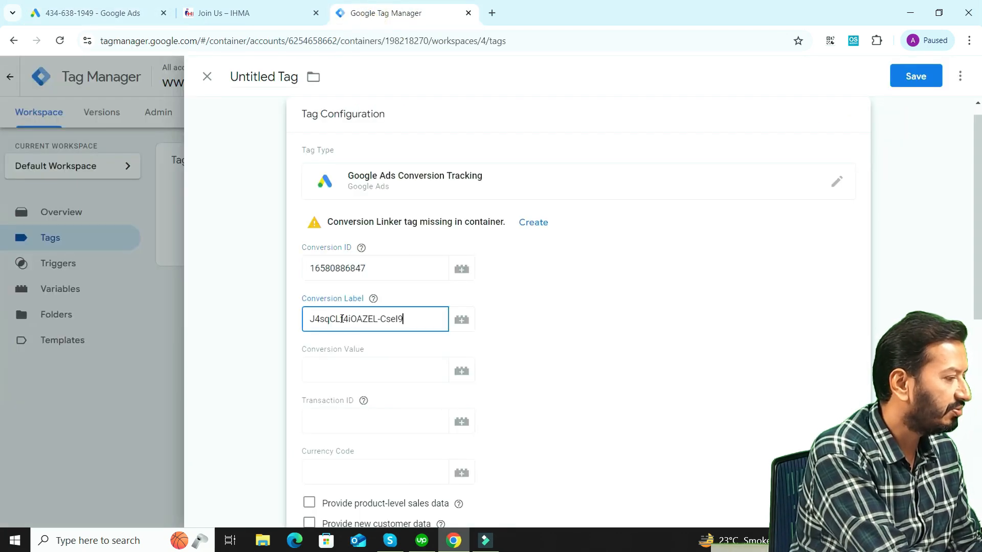
Add a new Page View trigger to the tag and set it to fire on Some Page Views
scroll(1, 240, down, 8)
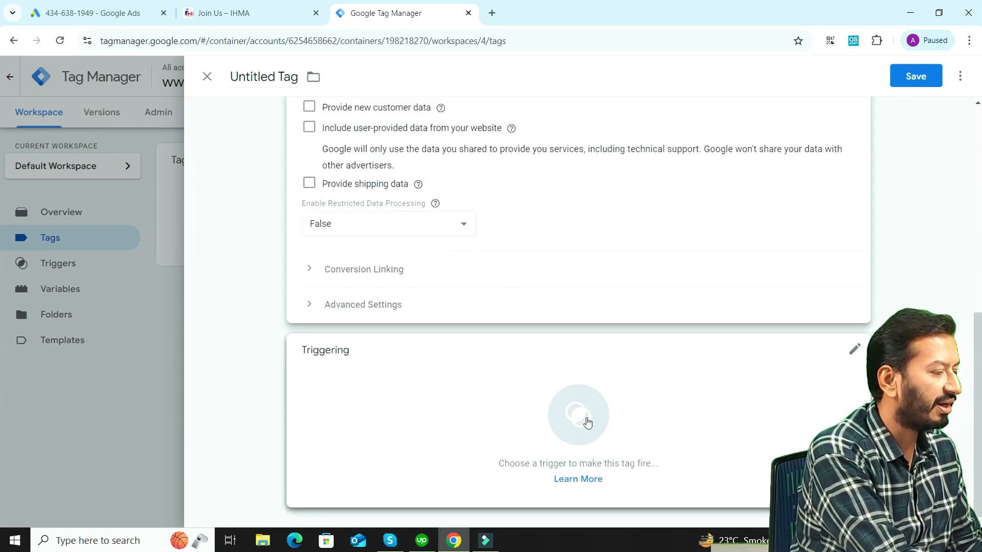
click(854, 353)
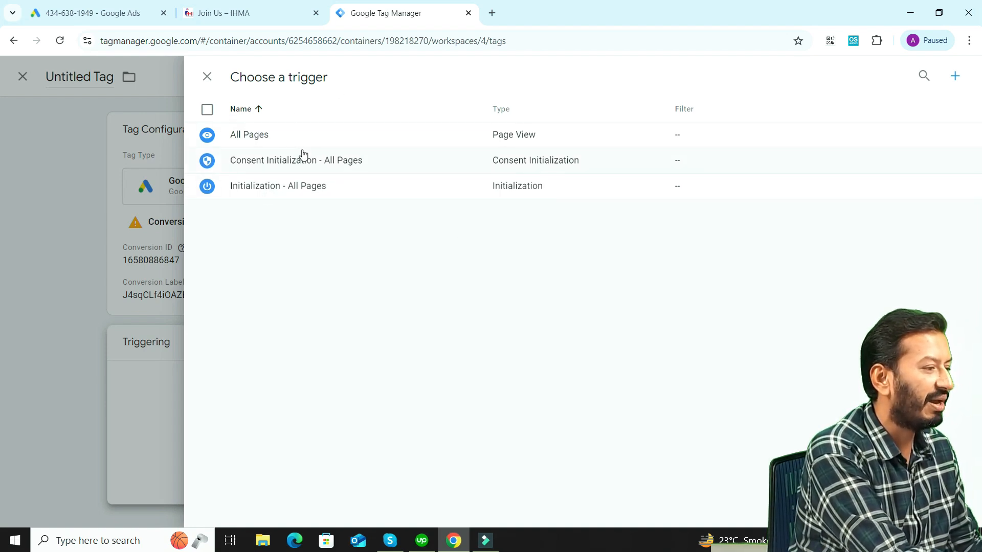
click(955, 77)
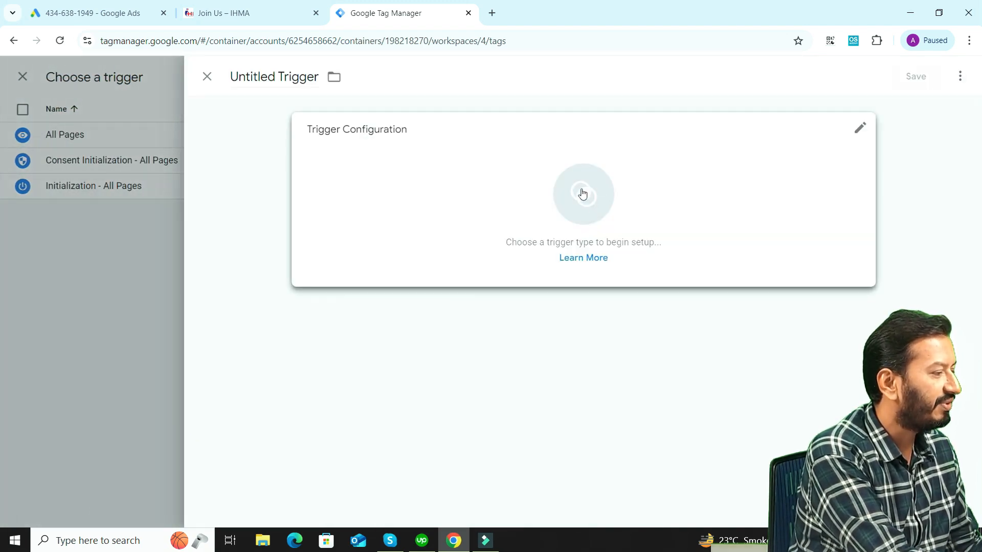
click(861, 129)
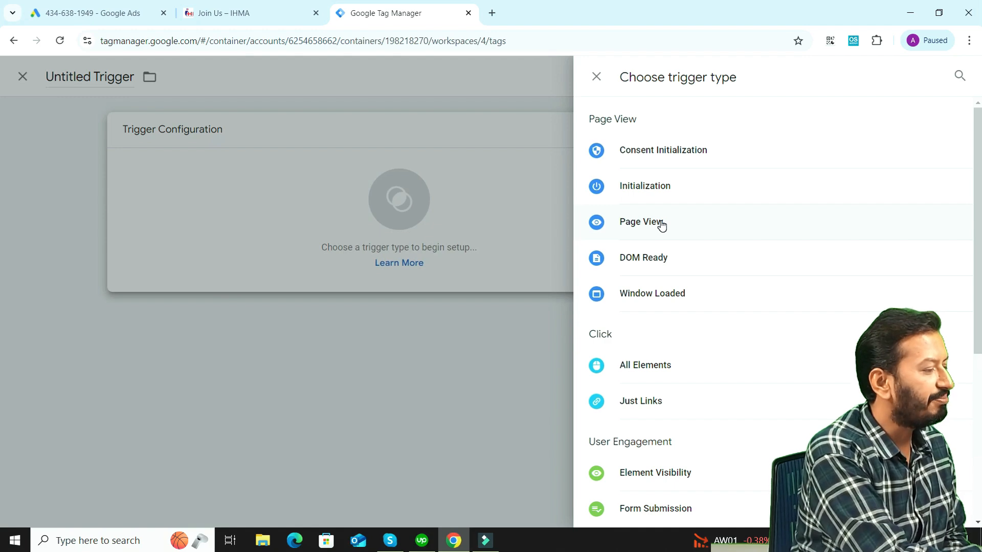
click(661, 224)
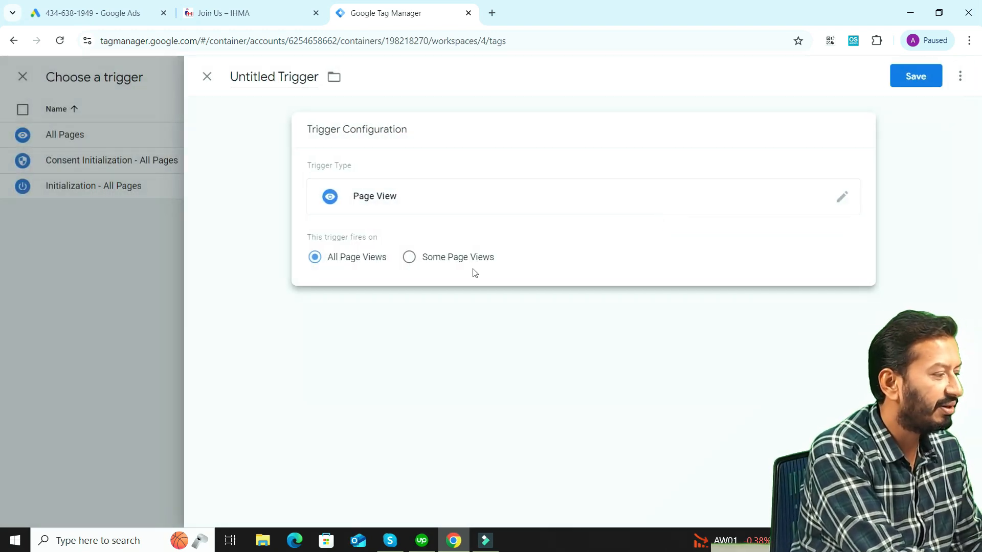
click(413, 262)
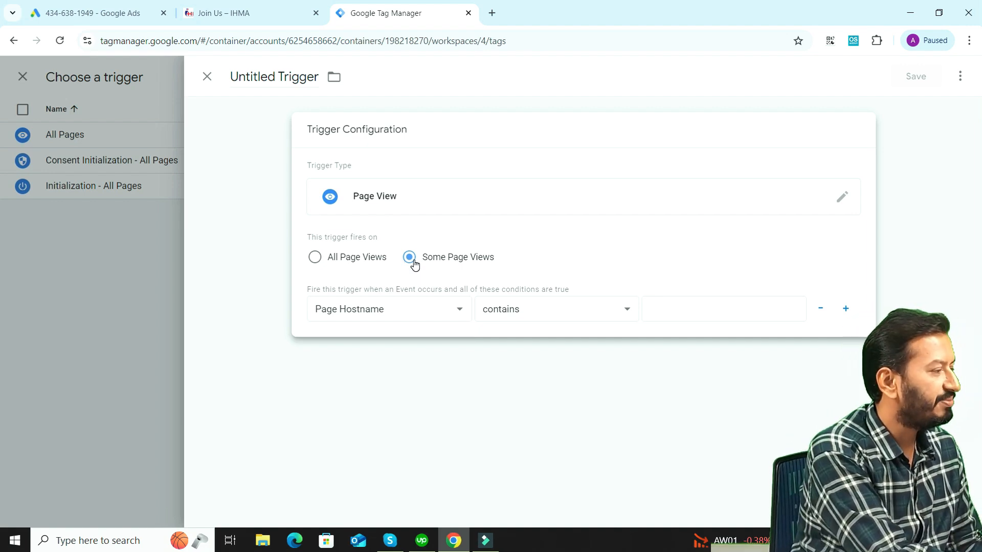
click(213, 12)
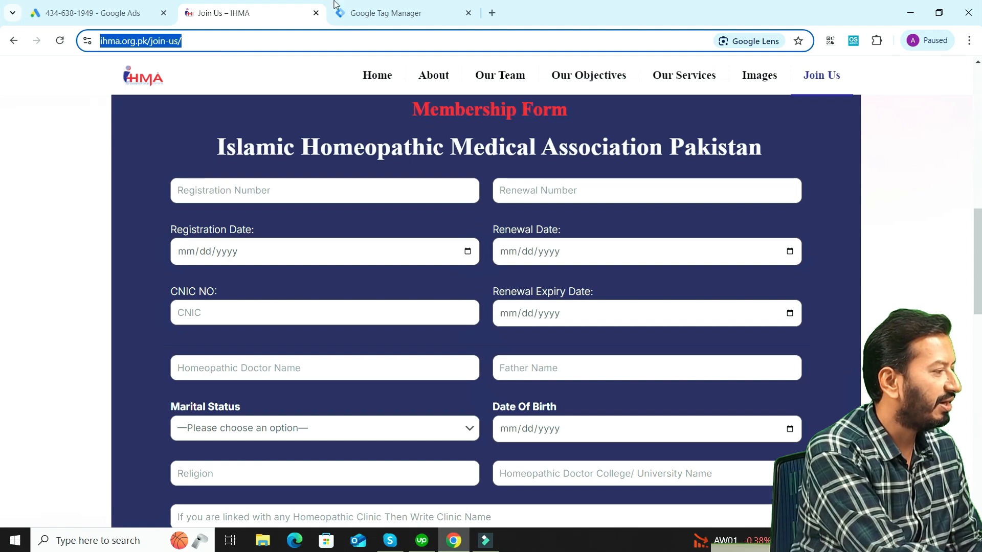
click(409, 12)
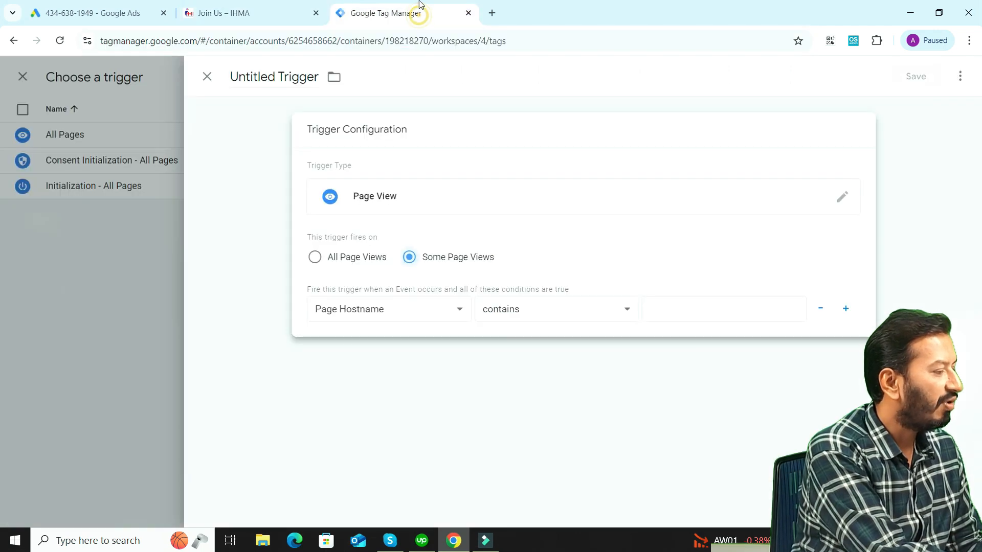
click(458, 309)
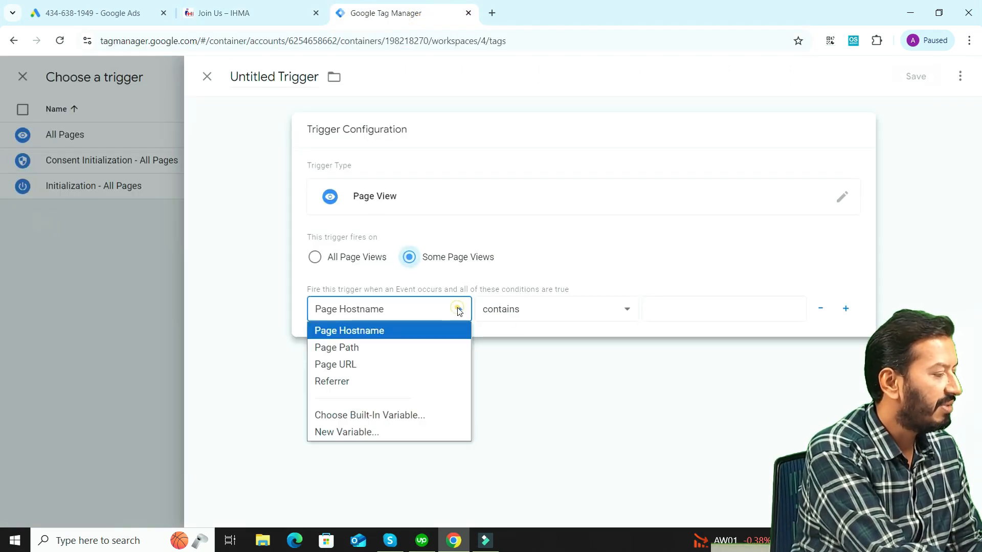
click(365, 366)
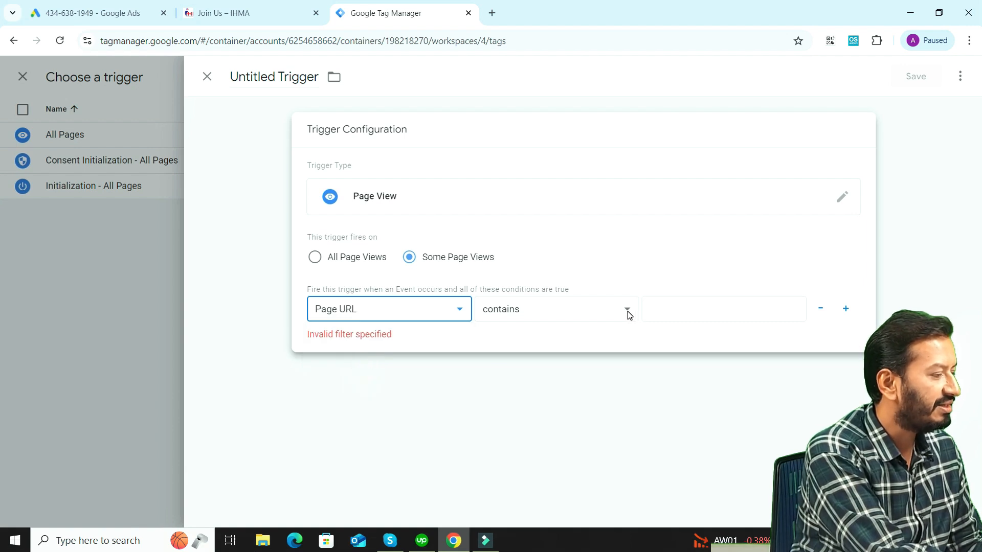
click(675, 307)
text(https://ihma.org.pk/join-us/)
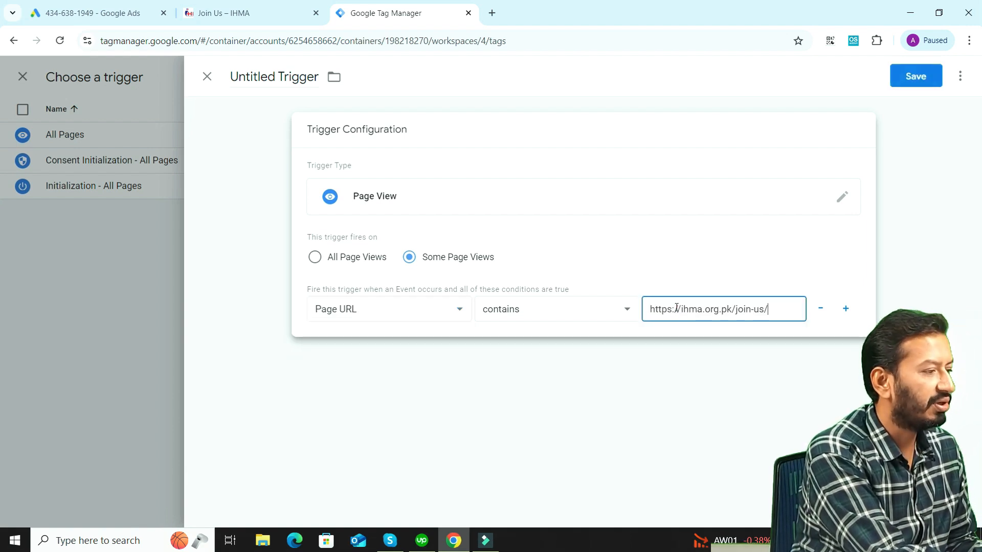
Save the trigger under the name "Page view Demo"
click(916, 76)
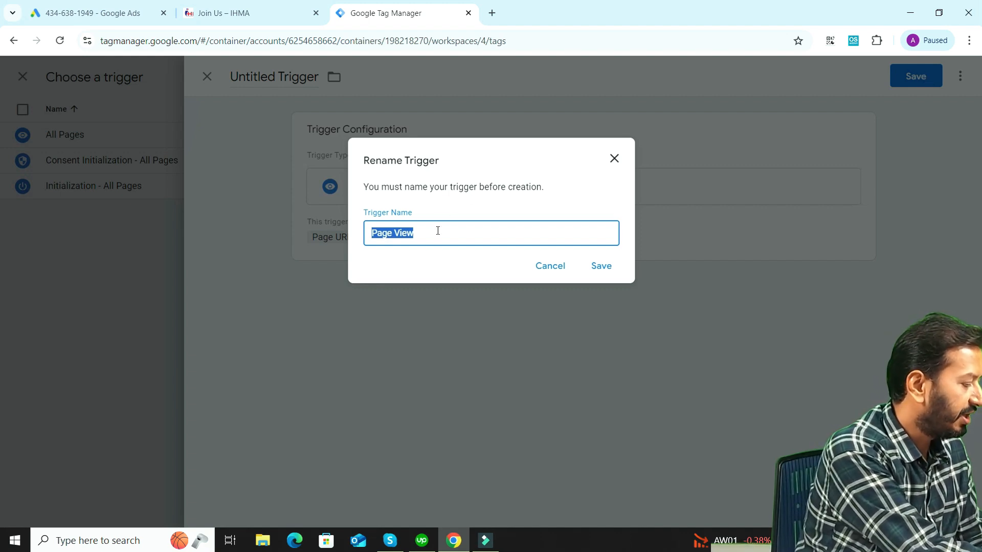
text(Page v)
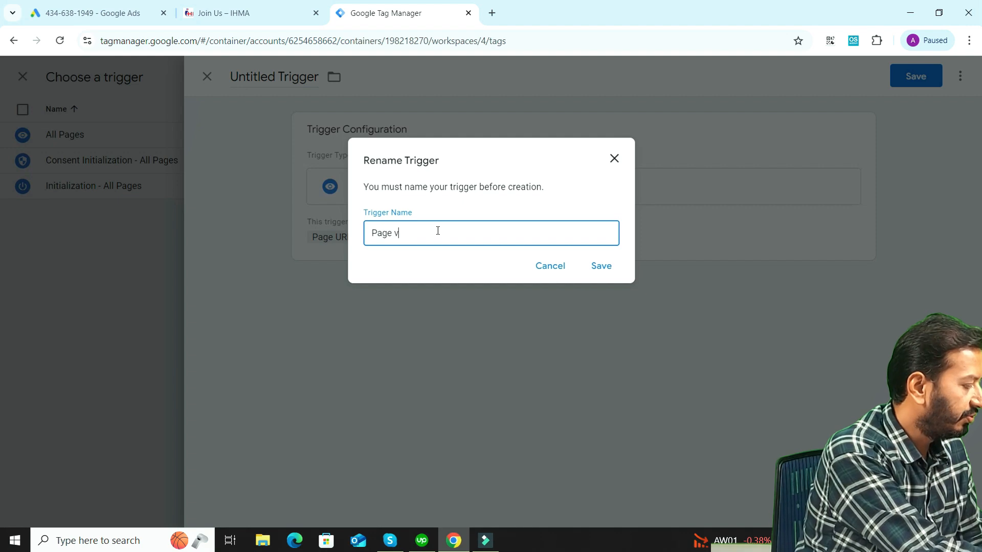
text(iew D)
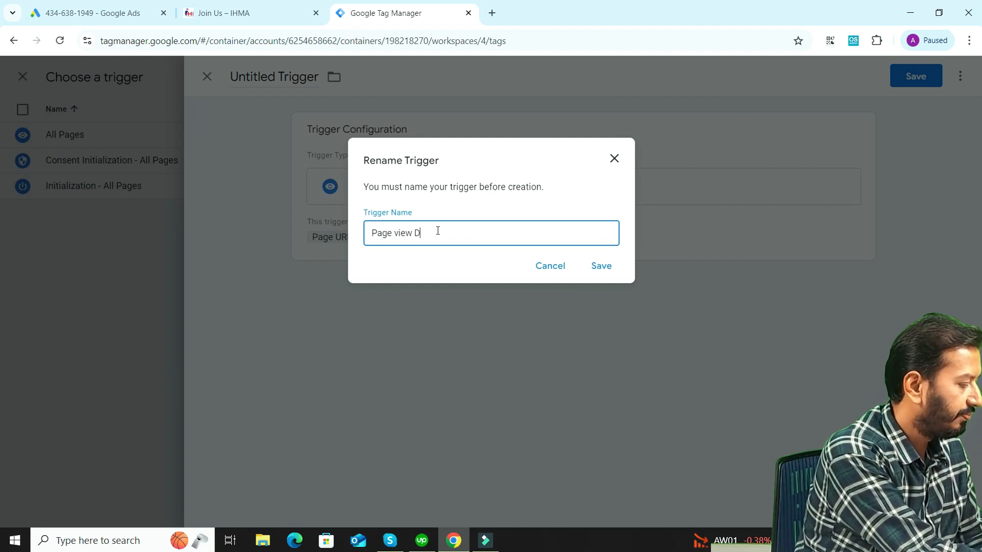
text(emo)
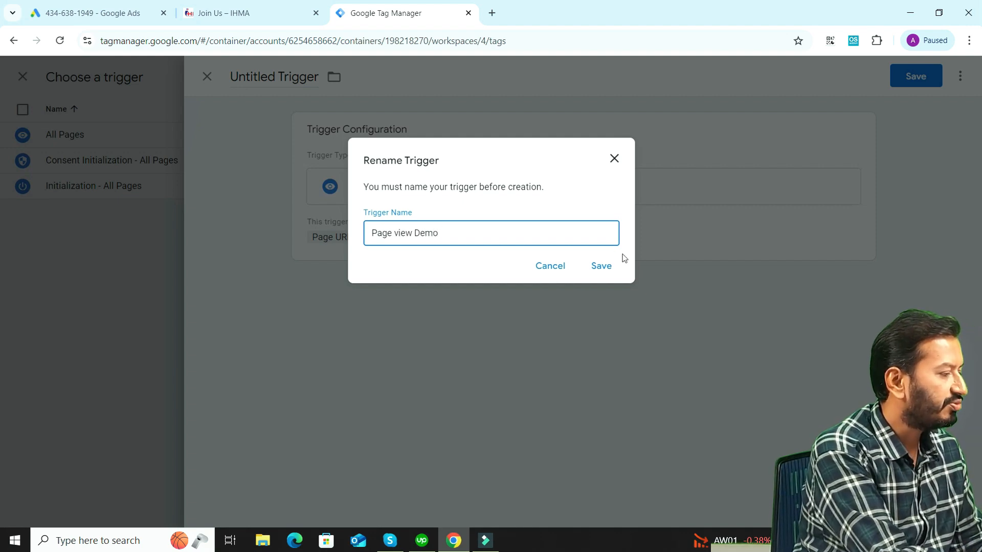
click(608, 266)
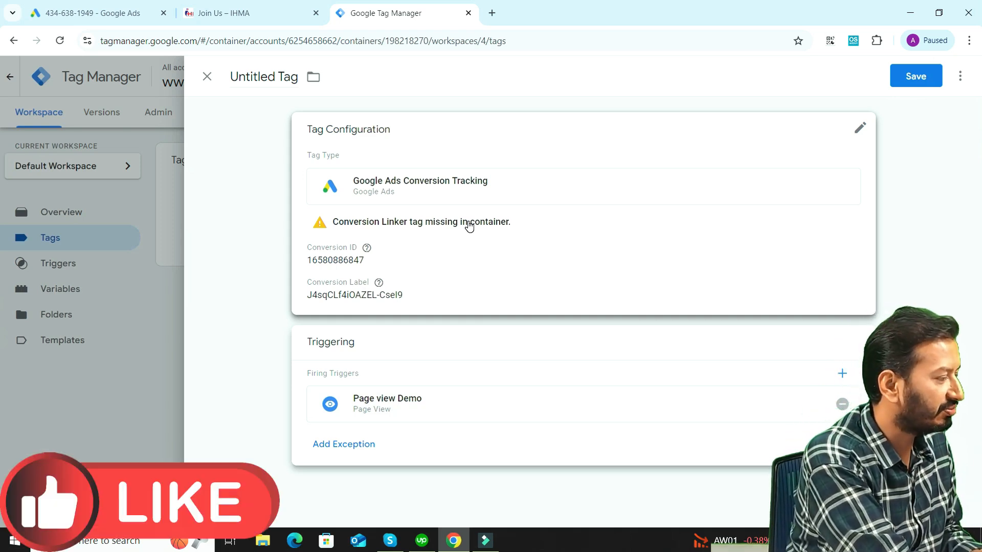
Create the missing Conversion Linker tag from the conversion tag's configuration and save it as "Conversion Linker demo 1"
click(439, 225)
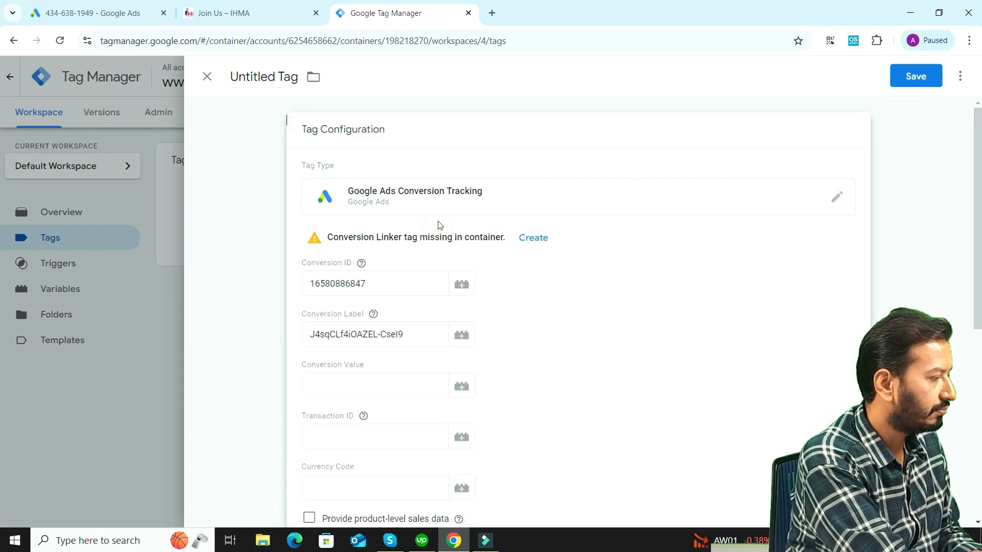
mouse_move(349, 258)
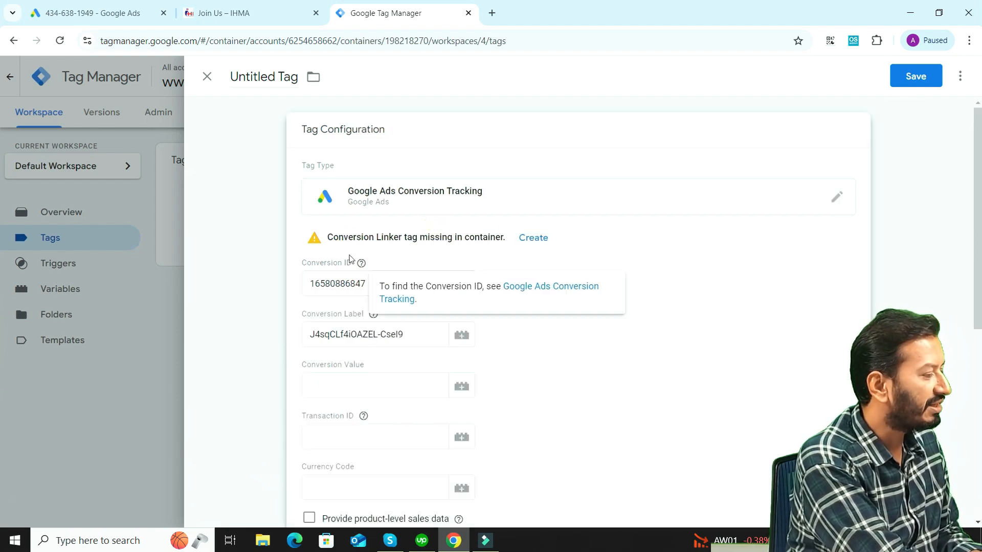
click(537, 238)
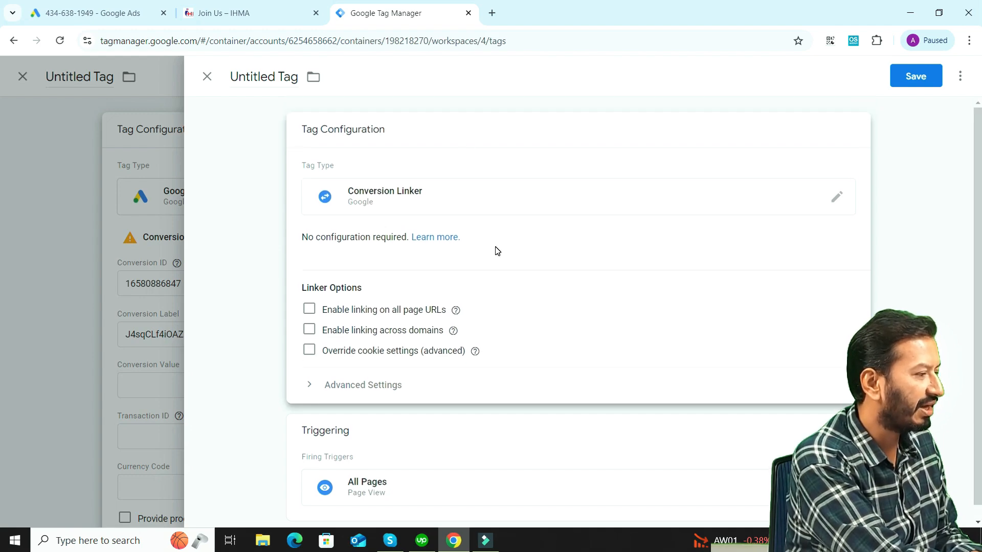
click(909, 75)
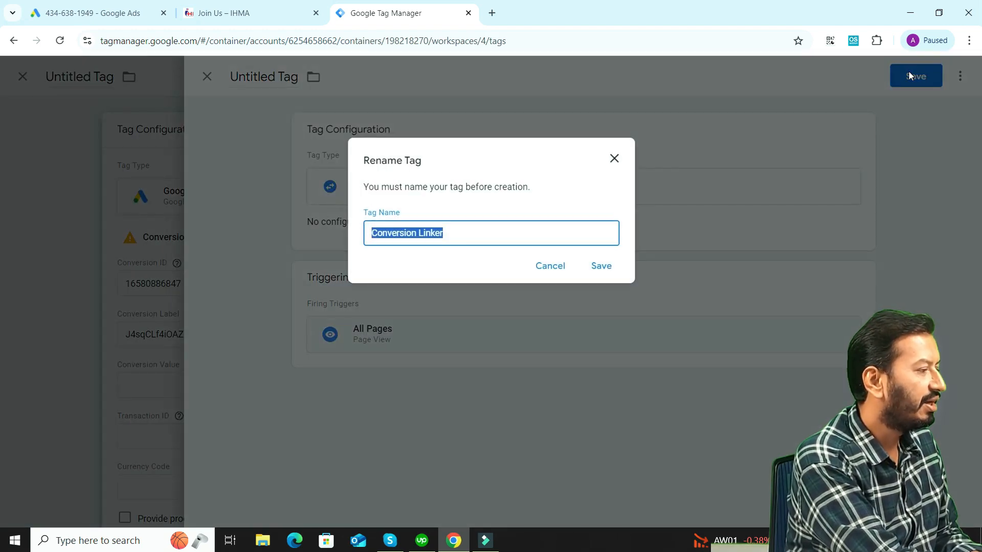
key(BackSpace)
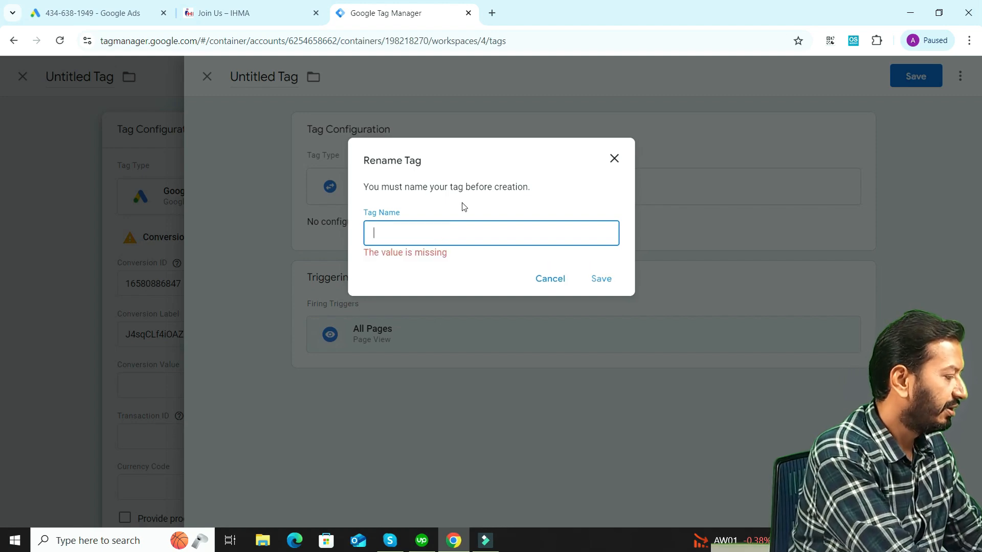
text(C)
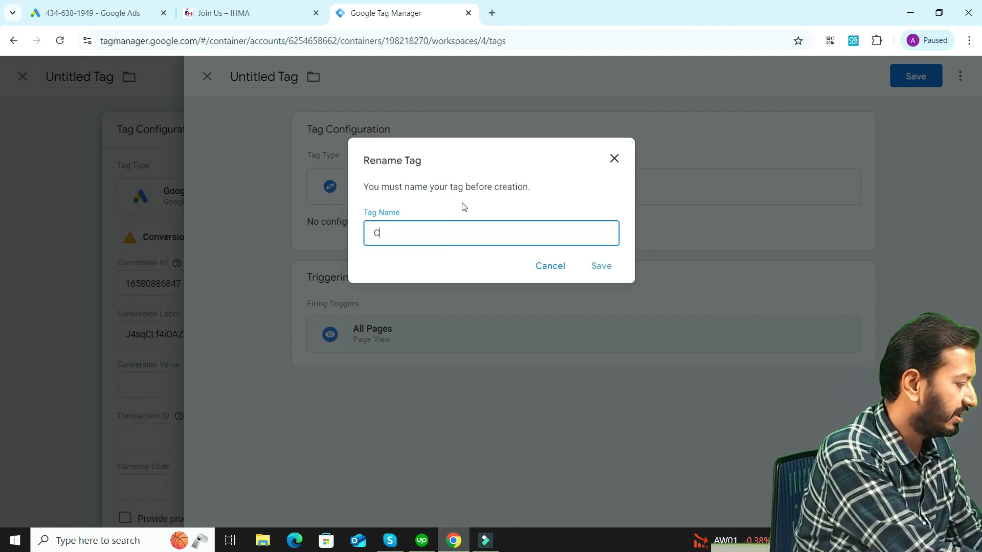
text(onvers)
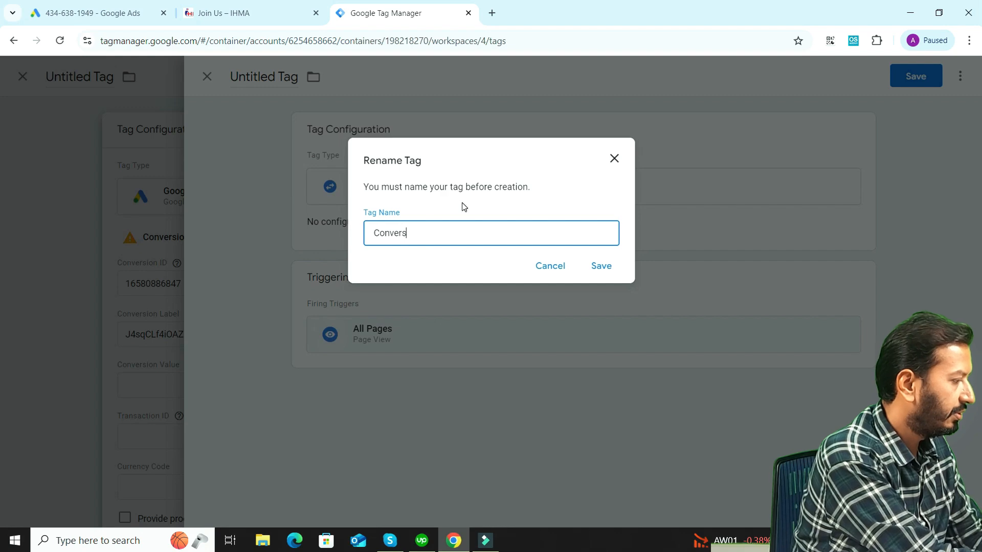
text(ion Lin)
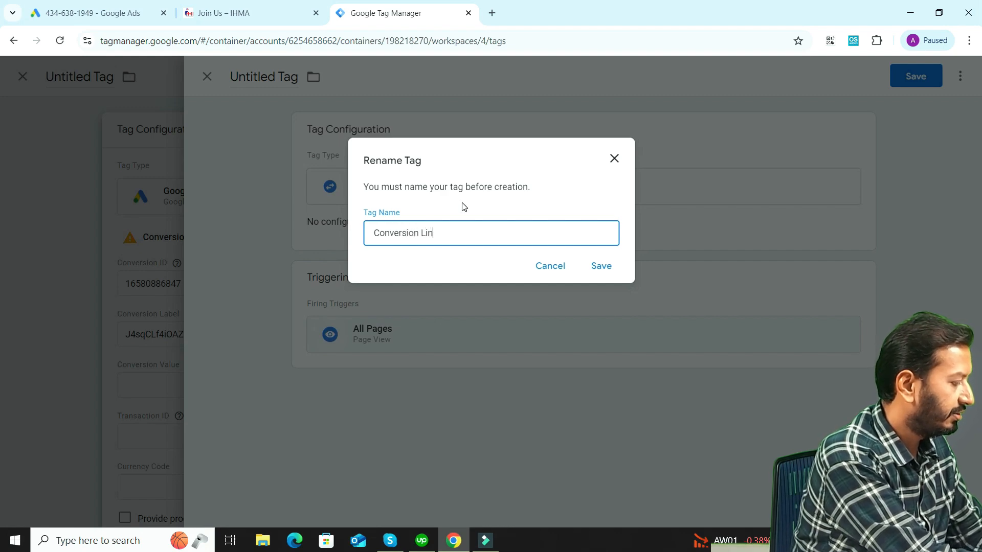
text(ker demo 1)
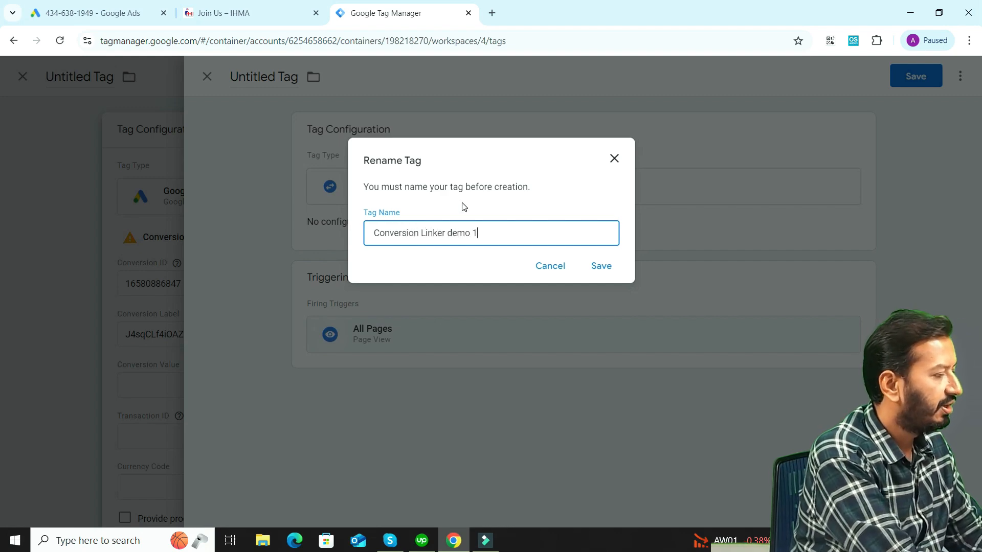
click(602, 267)
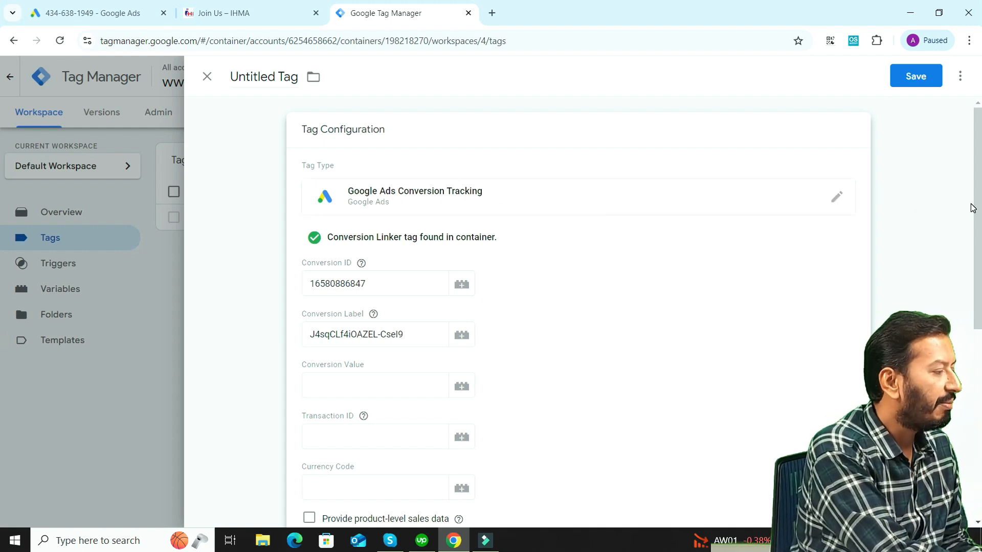
Save the Google Ads conversion tag under the name "Google Ads Conversion Tracking demo 1"
scroll(2, 209, down, 6)
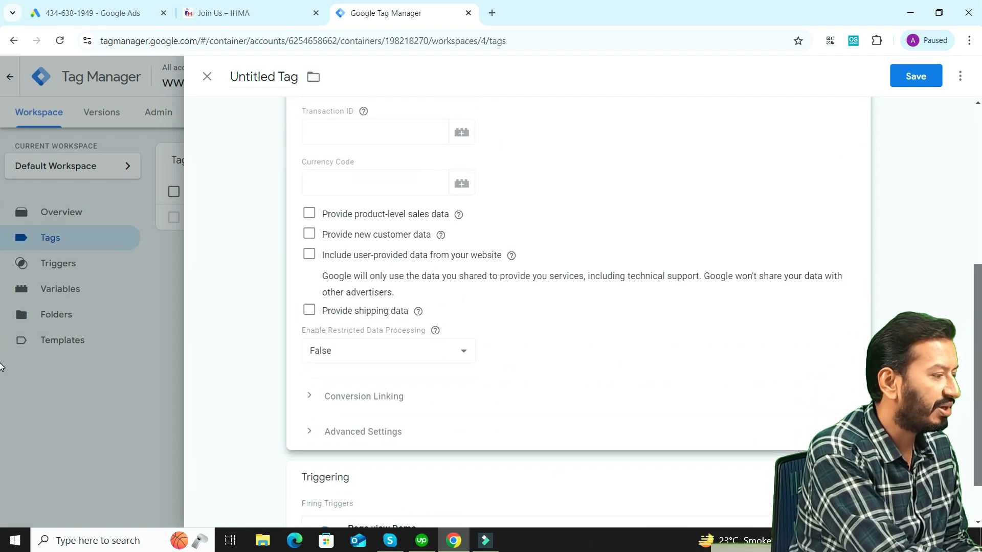
scroll(1, 366, down, 2)
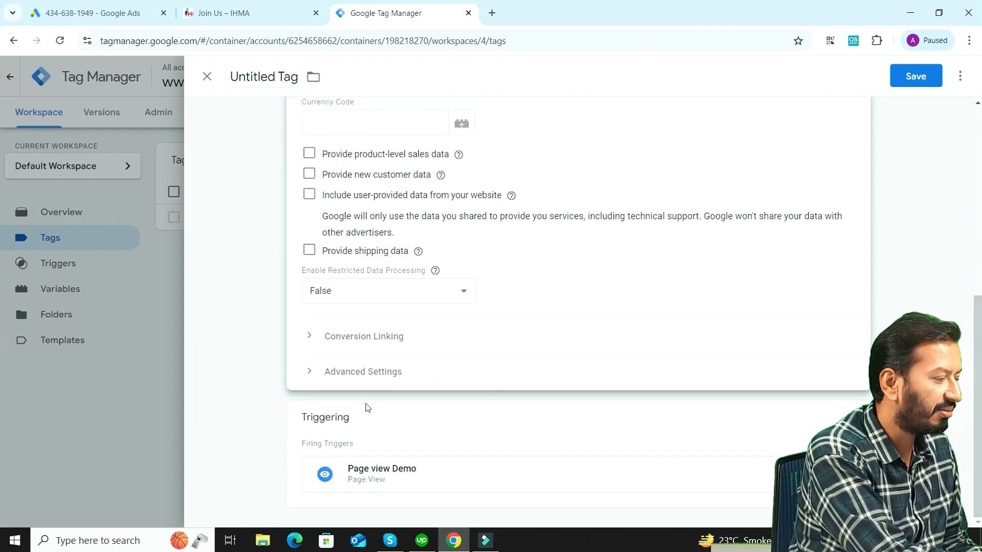
click(917, 76)
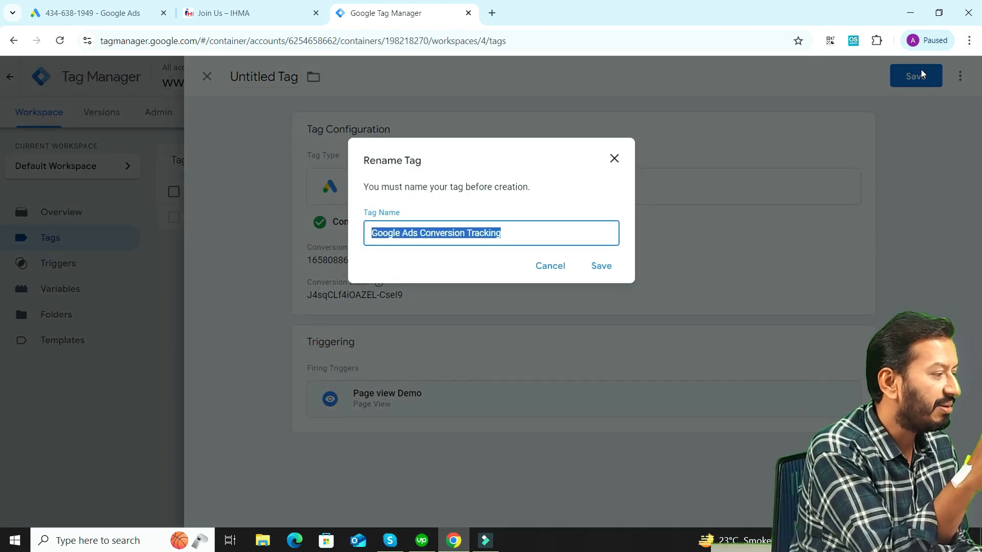
click(530, 236)
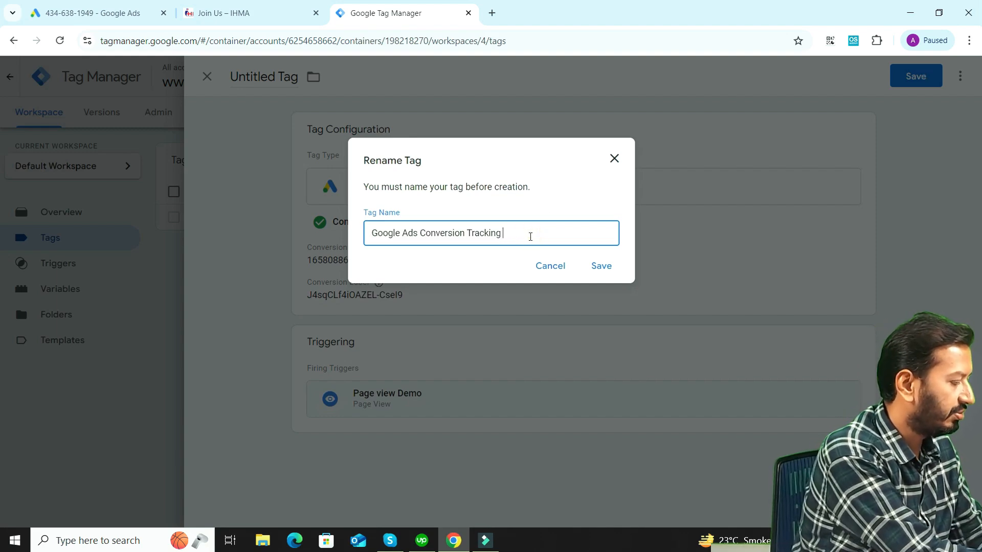
text(demo 1)
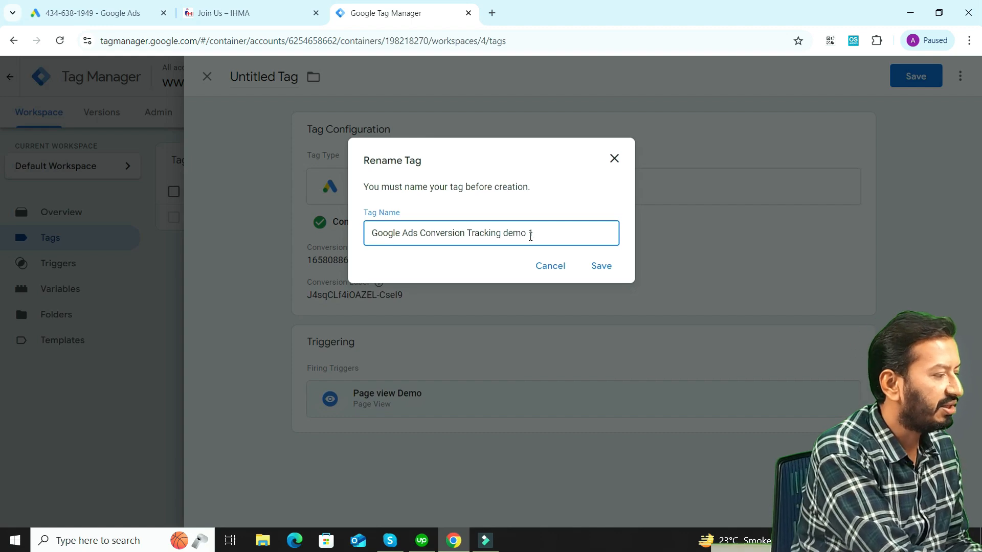
click(601, 269)
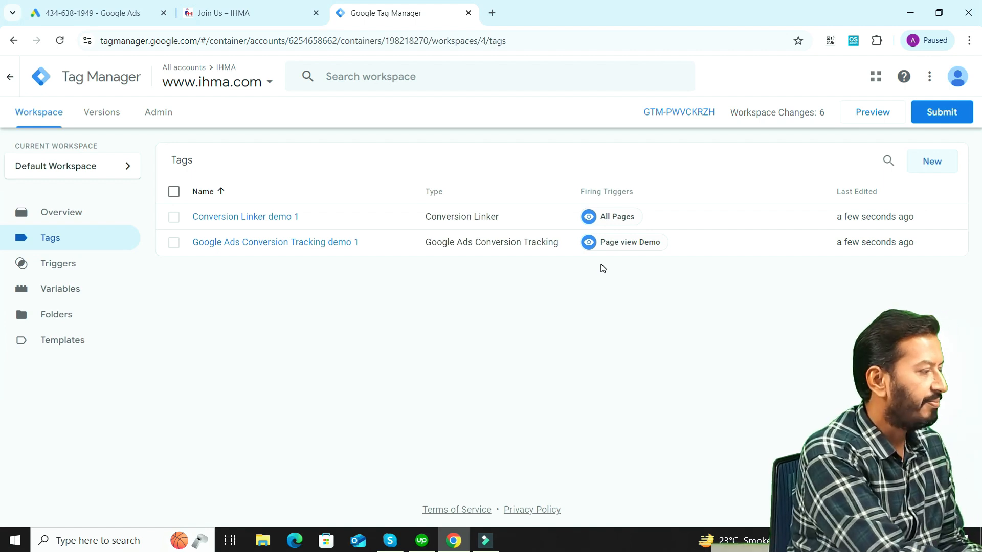
Check the container's triggers, and publish the workspace changes without a version name or description
click(90, 265)
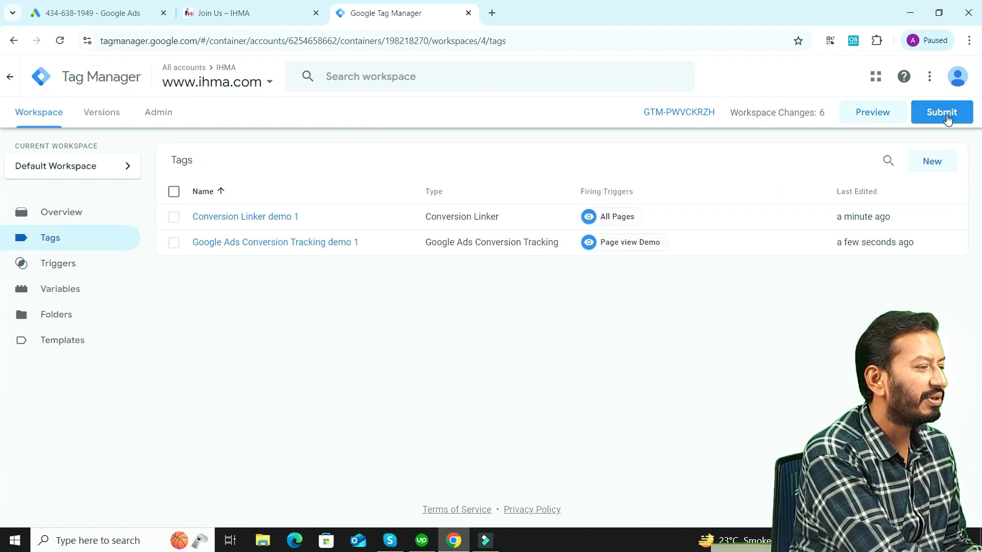
click(945, 113)
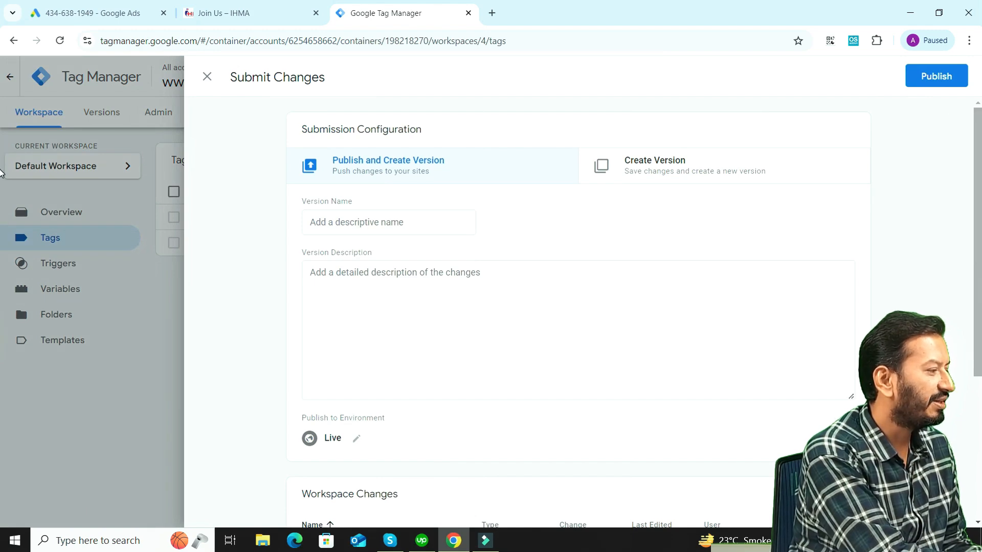
click(937, 77)
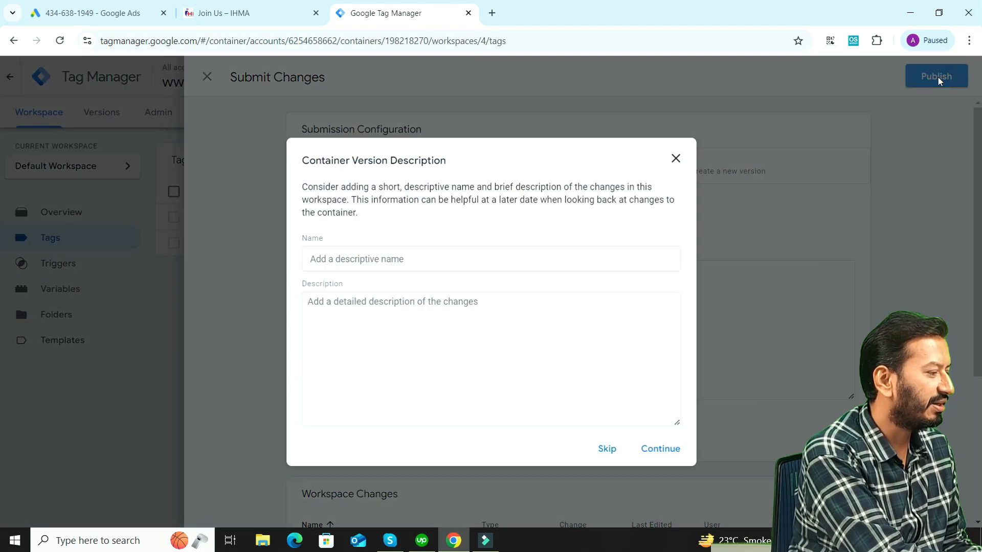
click(607, 449)
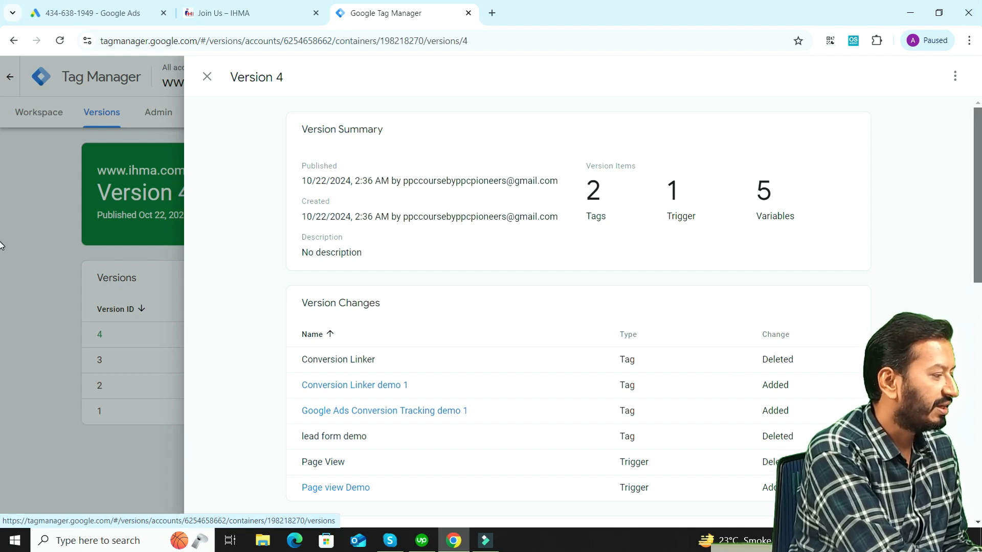
drag(975, 246, 976, 286)
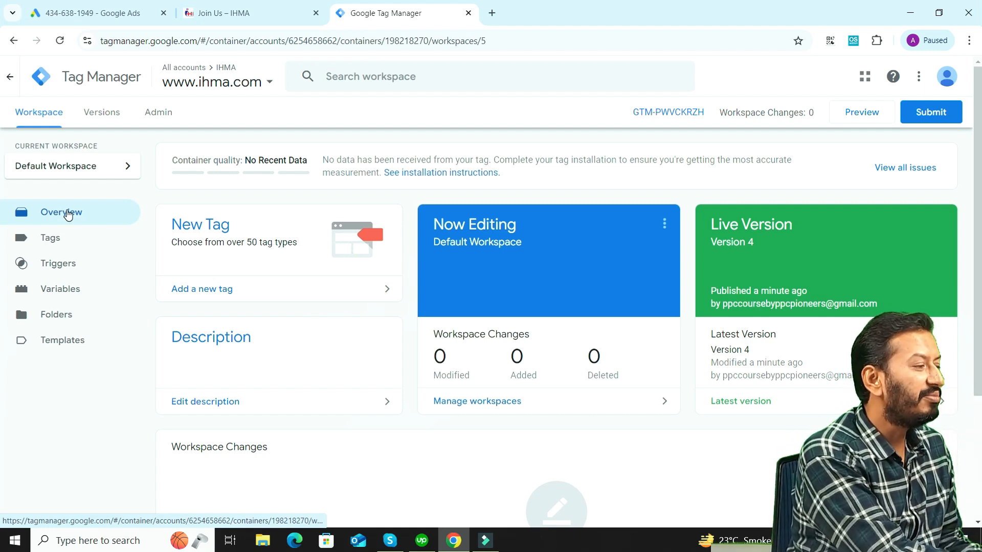
click(878, 116)
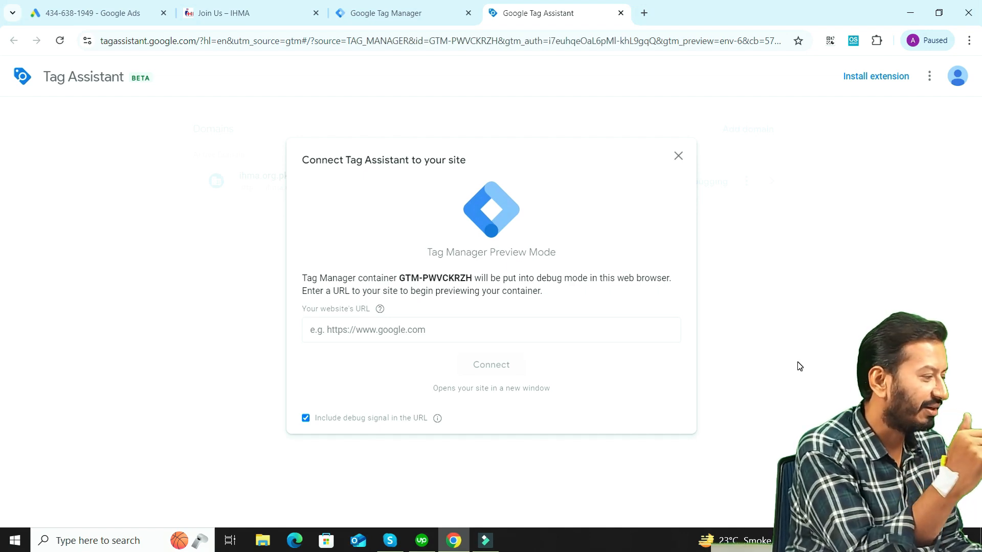
click(443, 327)
click(440, 365)
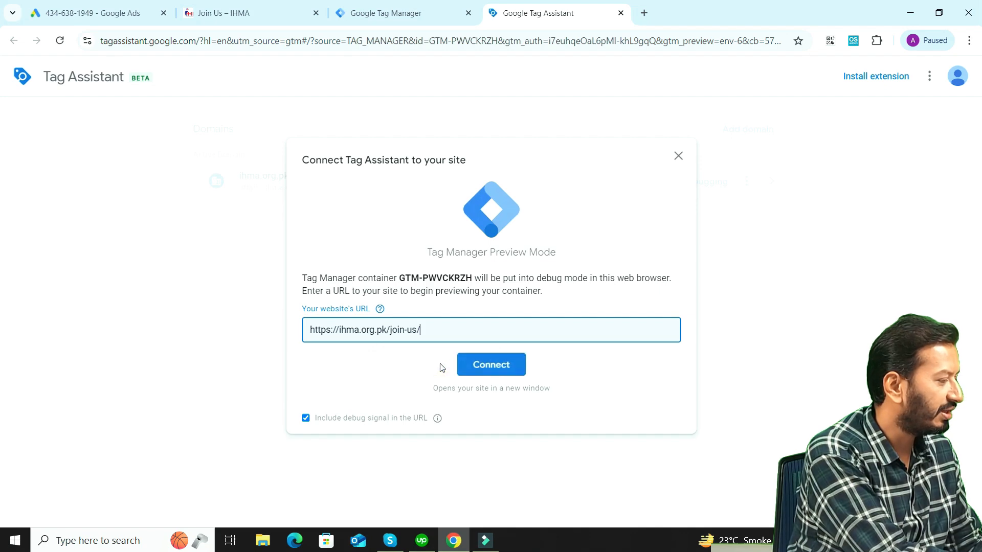
click(494, 364)
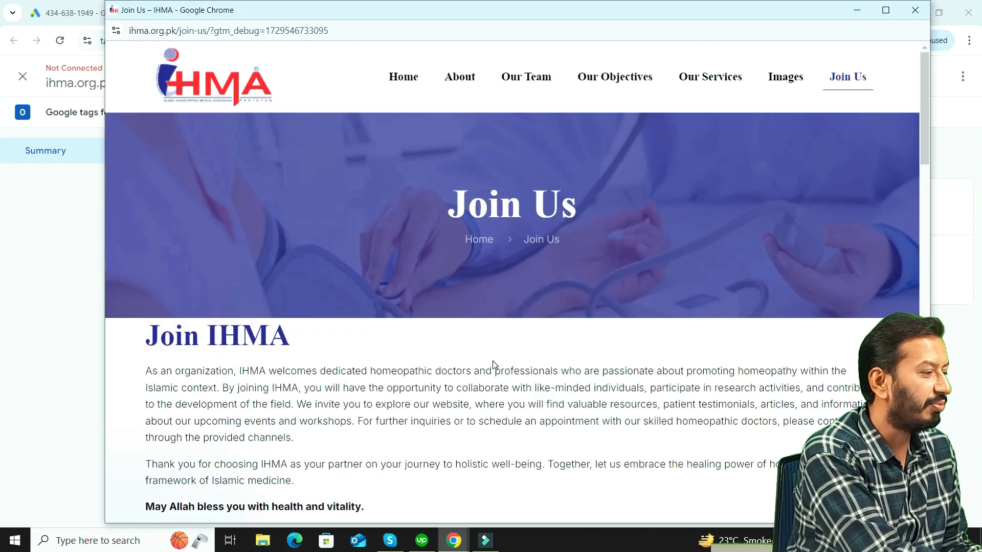
click(857, 10)
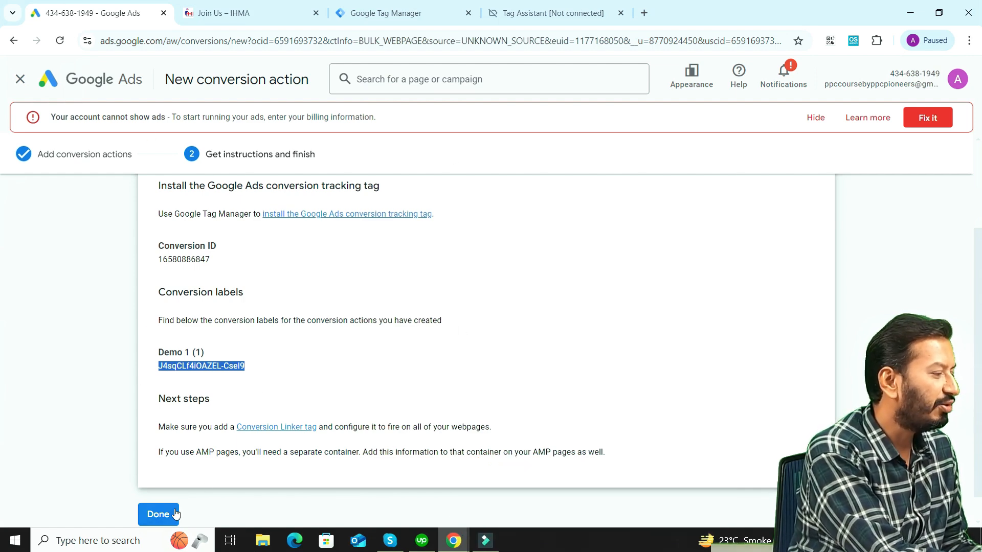
click(158, 514)
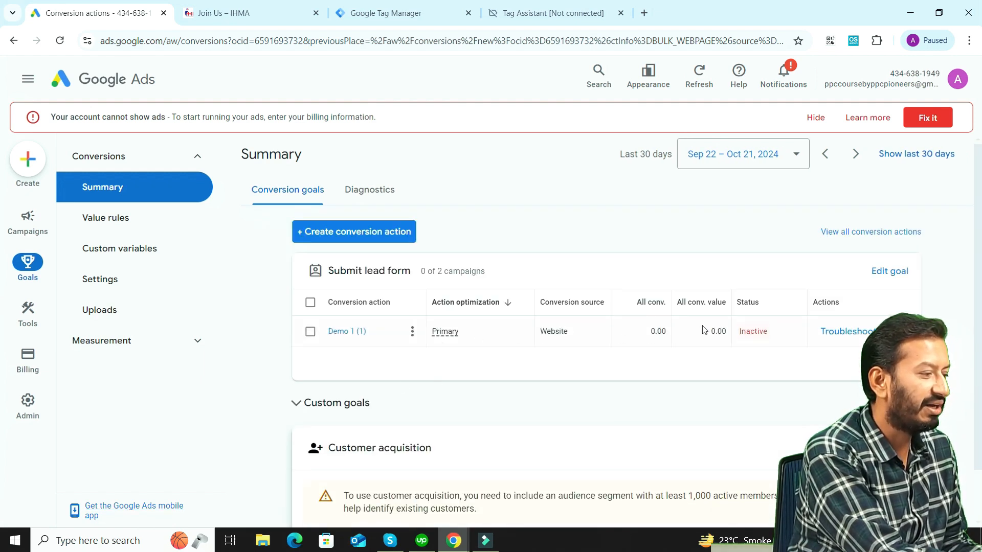
click(842, 331)
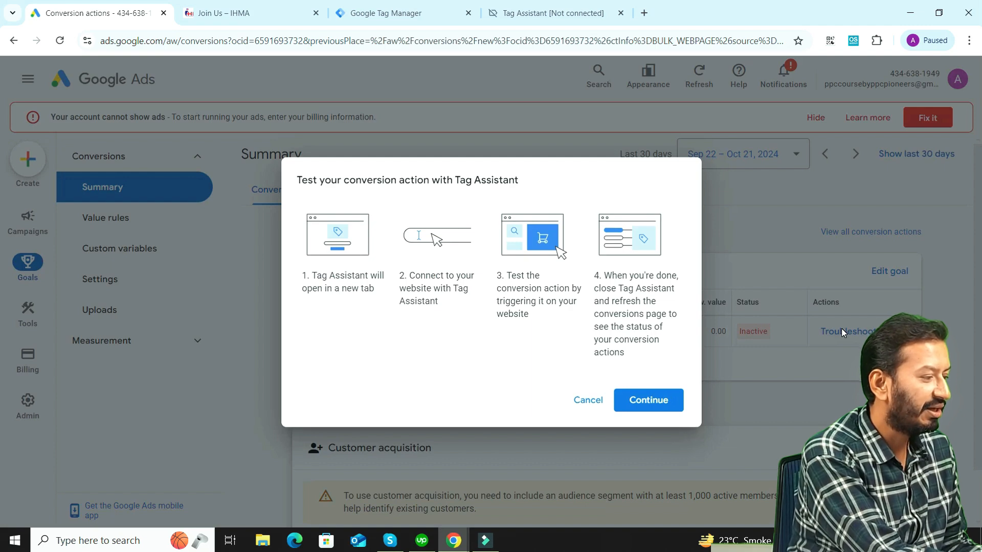
click(646, 399)
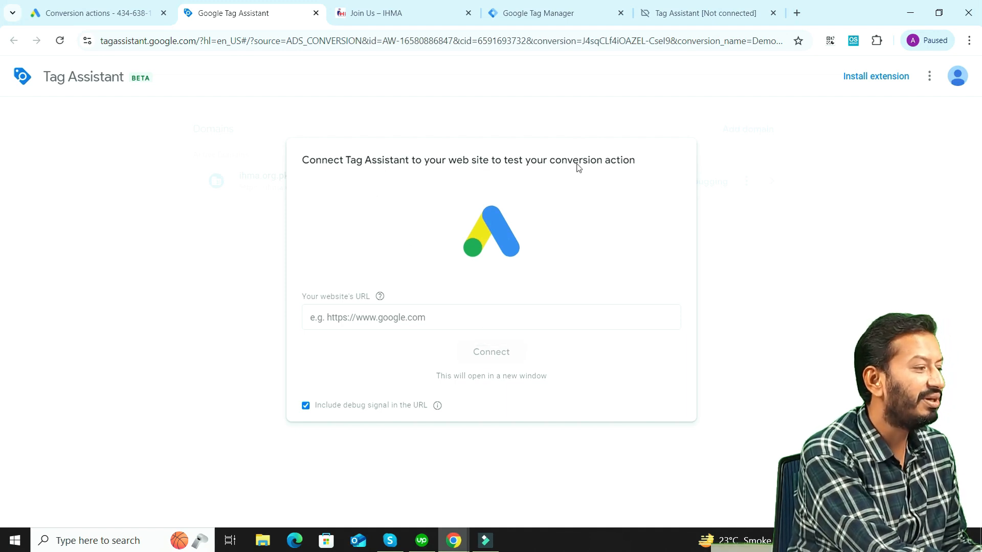
click(443, 319)
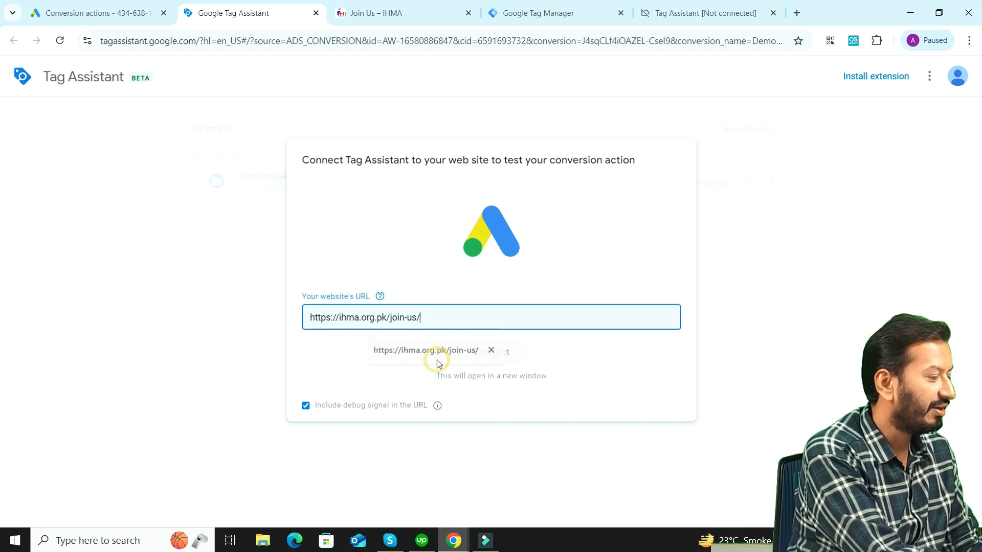
click(432, 352)
click(490, 353)
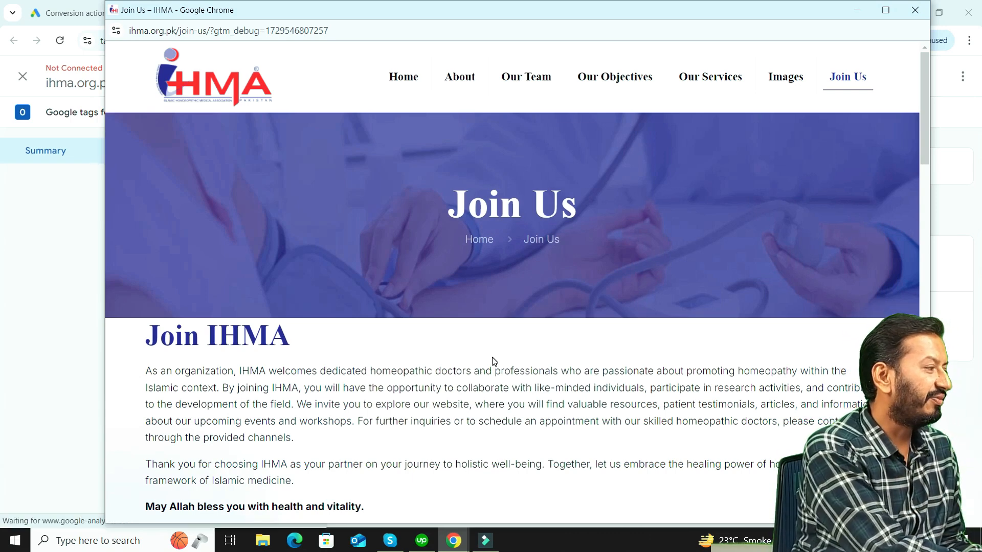
click(77, 13)
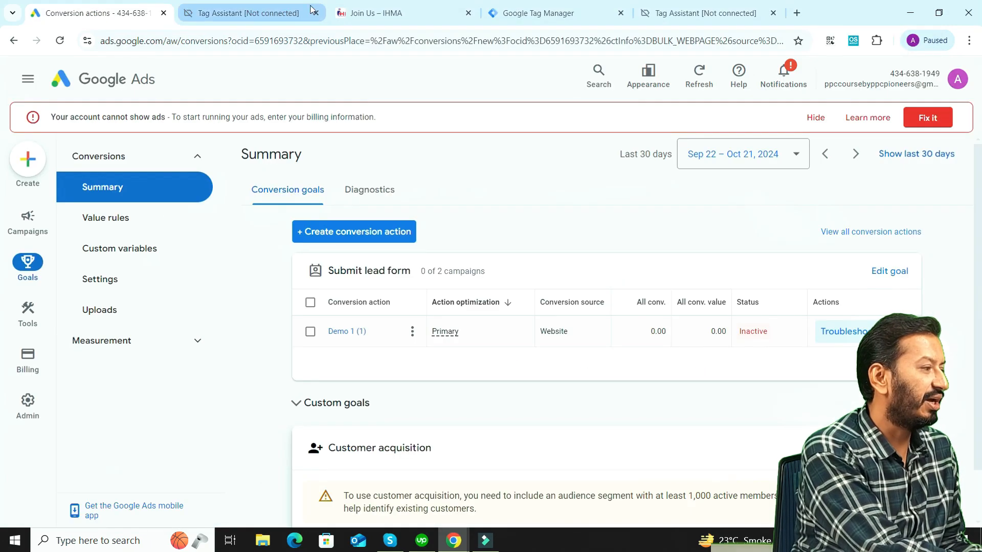
click(524, 15)
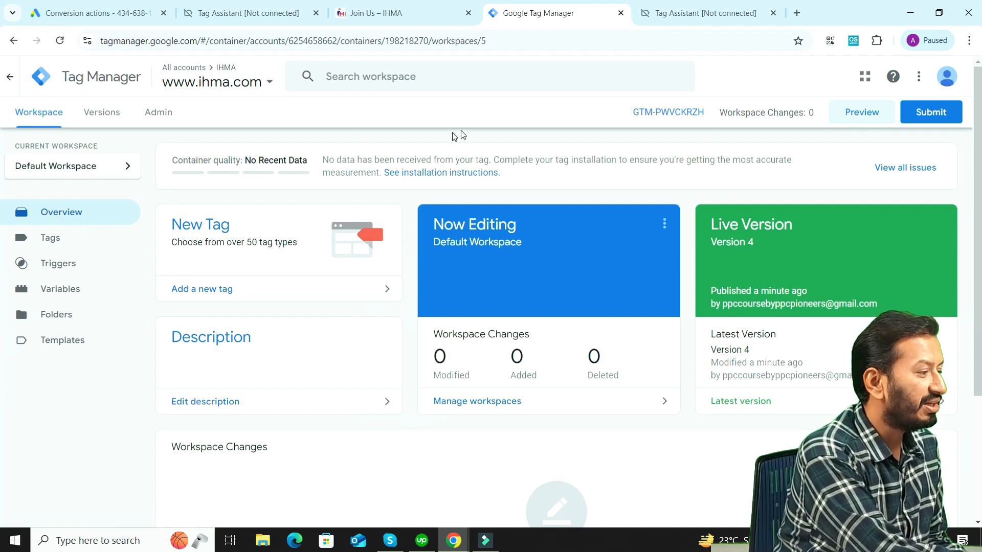
click(166, 116)
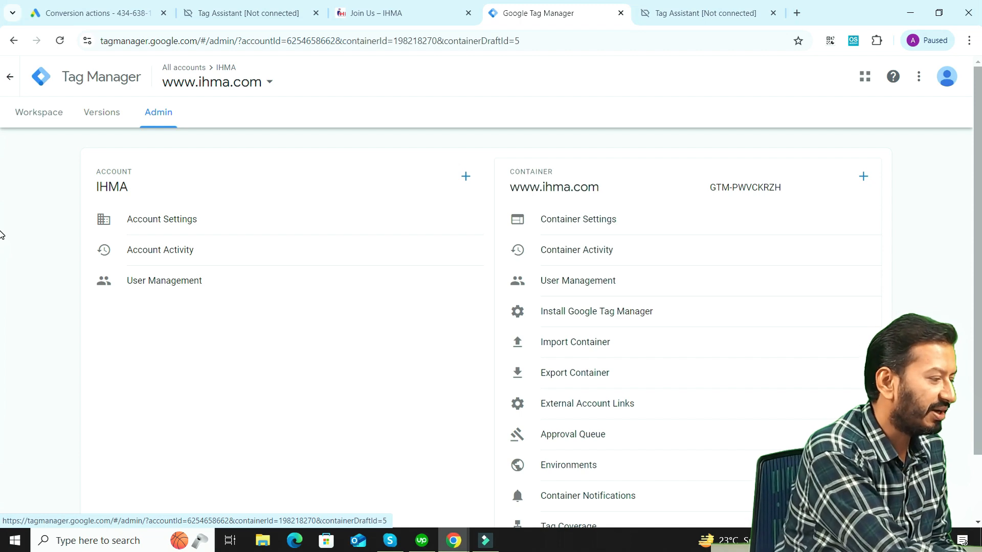
scroll(2, 277, down, 1)
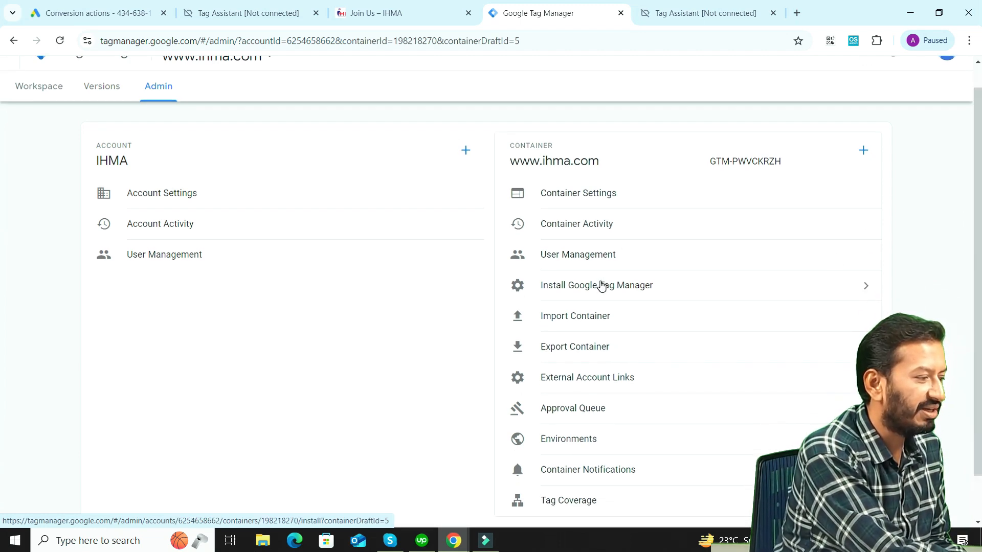
click(601, 285)
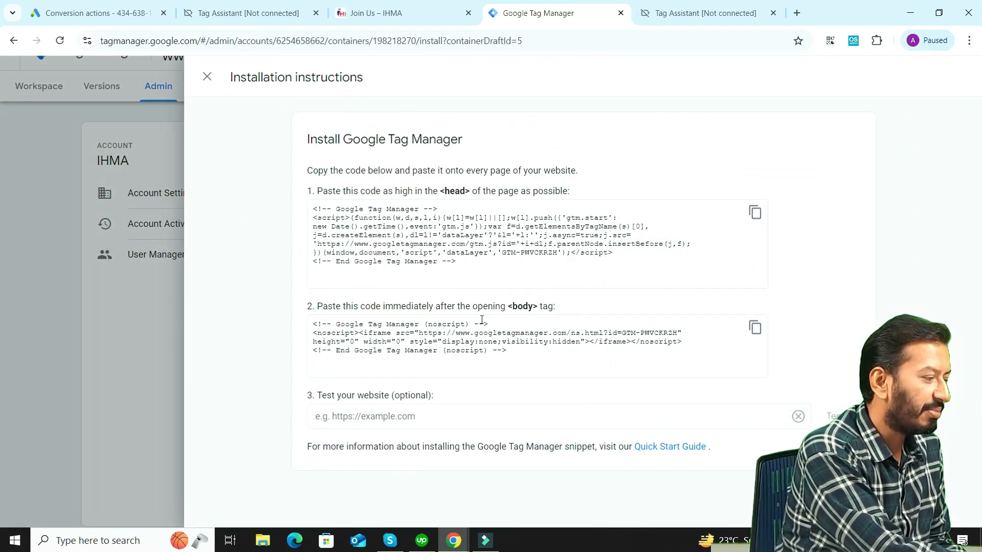
click(499, 421)
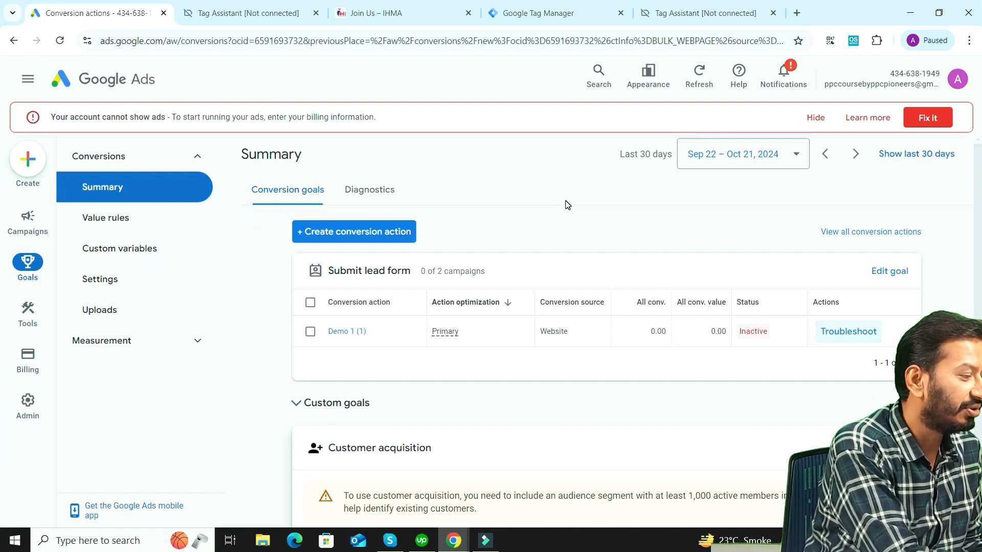
click(864, 337)
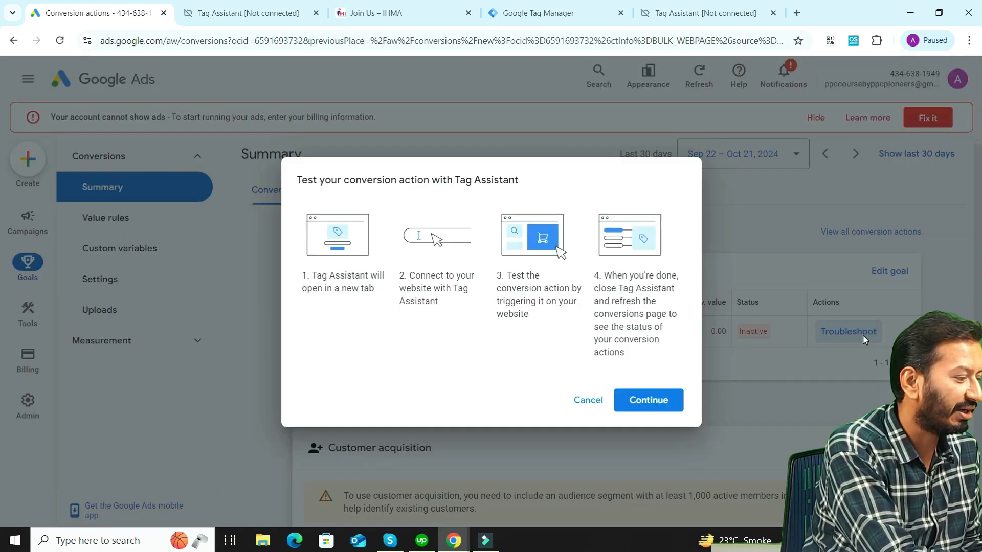
click(646, 401)
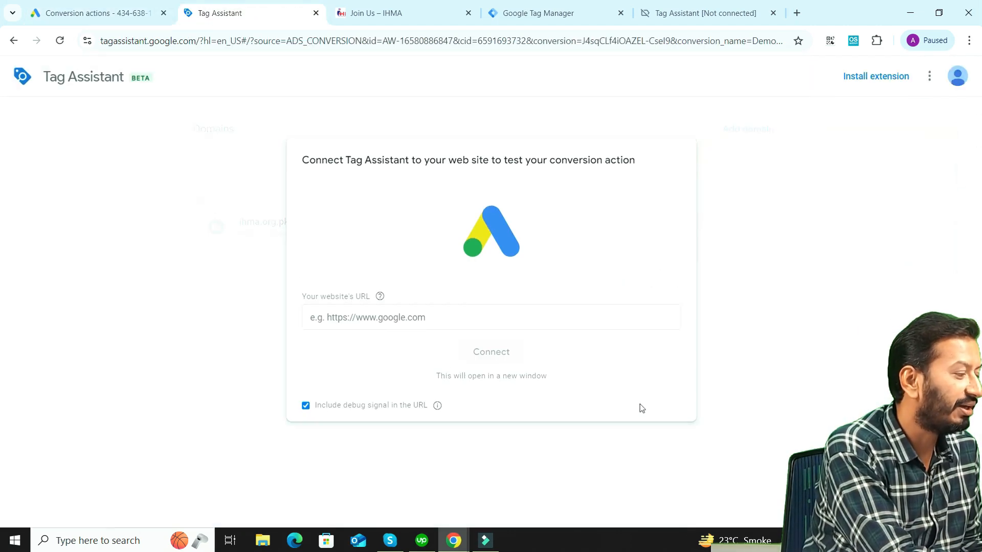
click(462, 313)
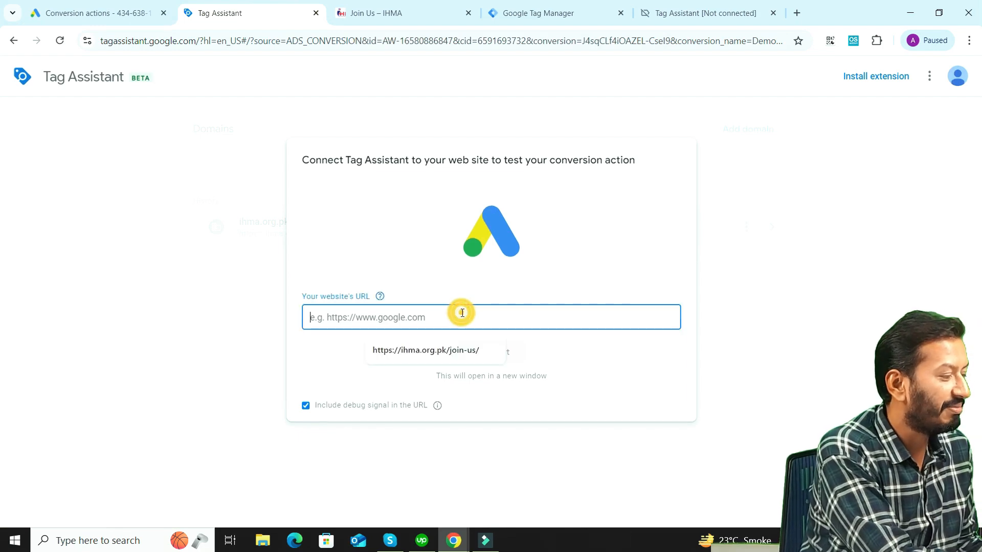
click(446, 348)
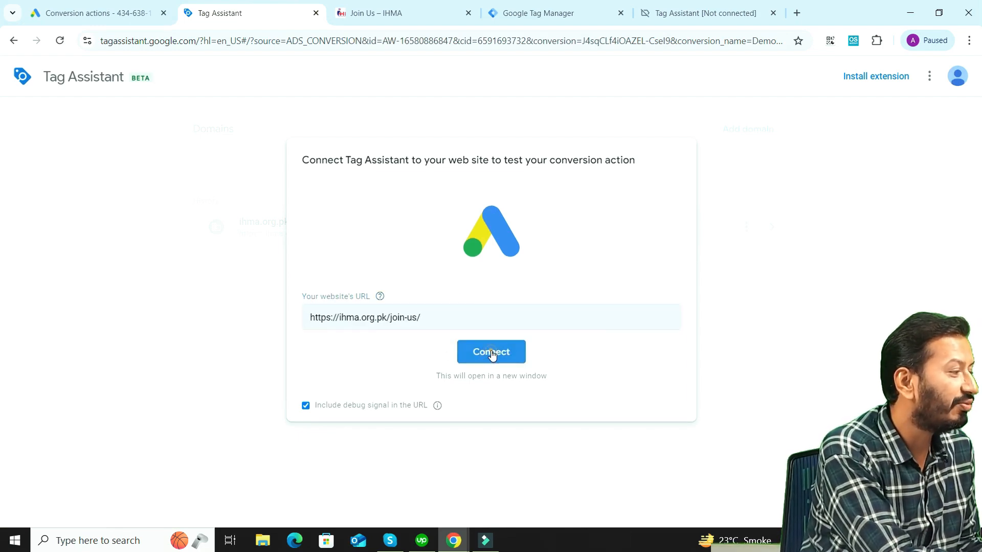
click(491, 353)
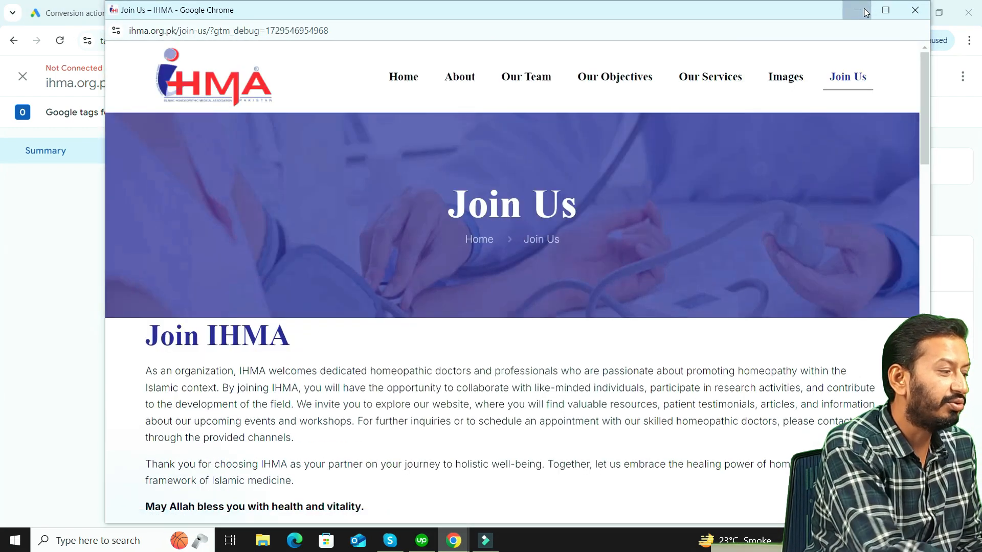
click(857, 10)
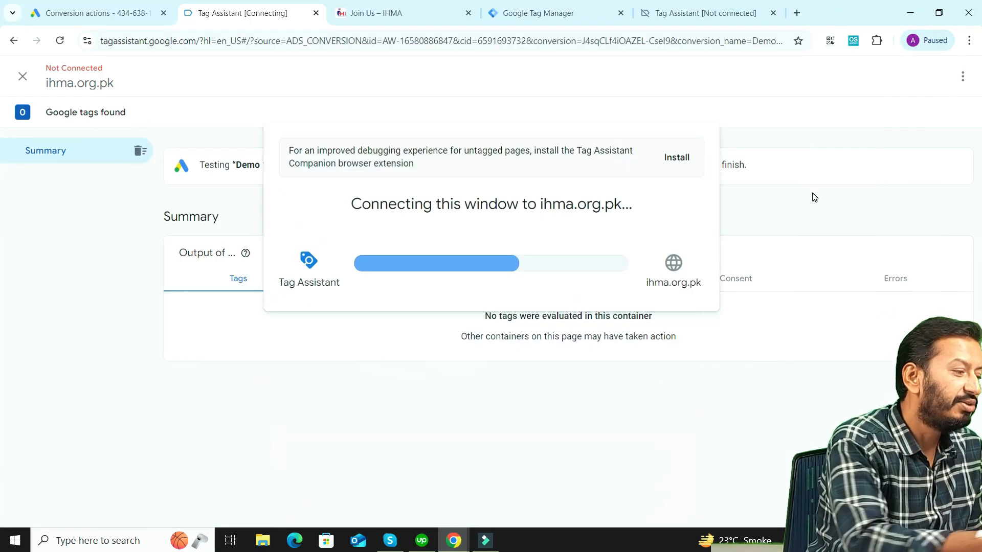